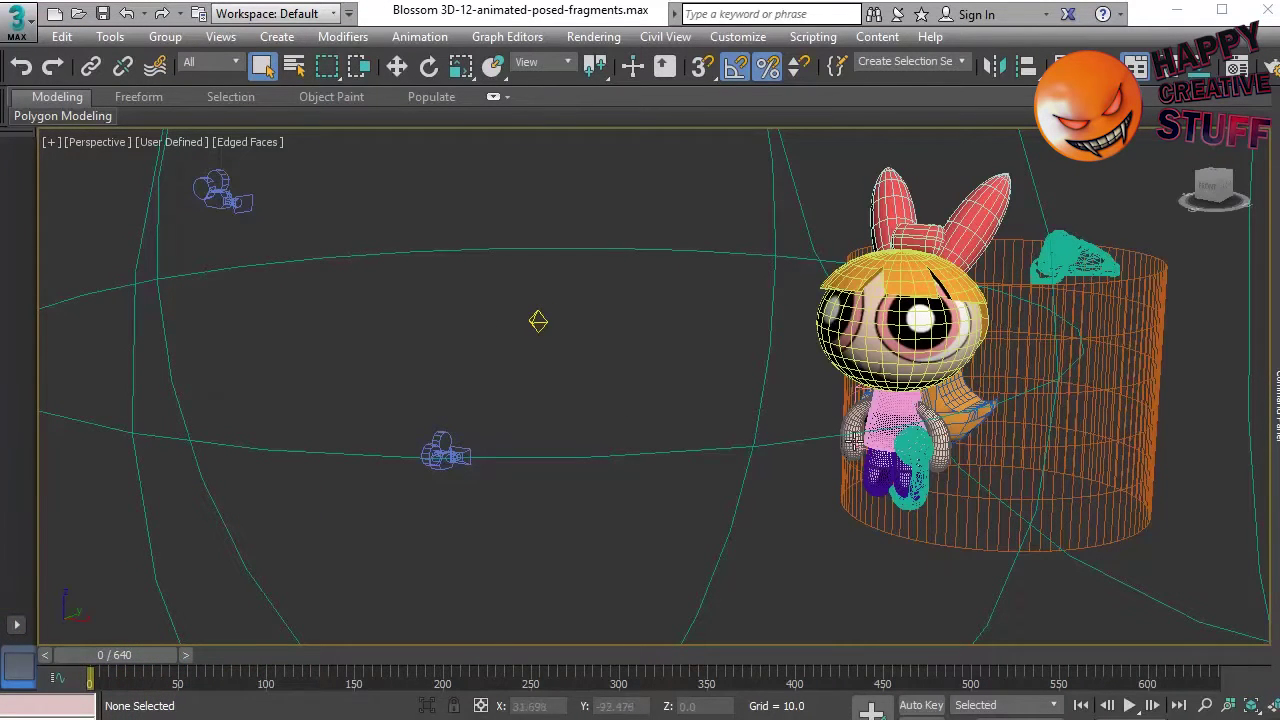
# Step: Select the area omni light miAreaLightomni001 above the character and show its settings in the Modify panel
pyautogui.keyDown('alt'); pyautogui.moveTo(643, 383); pyautogui.dragTo(857, 434, button='middle'); pyautogui.keyUp('alt')
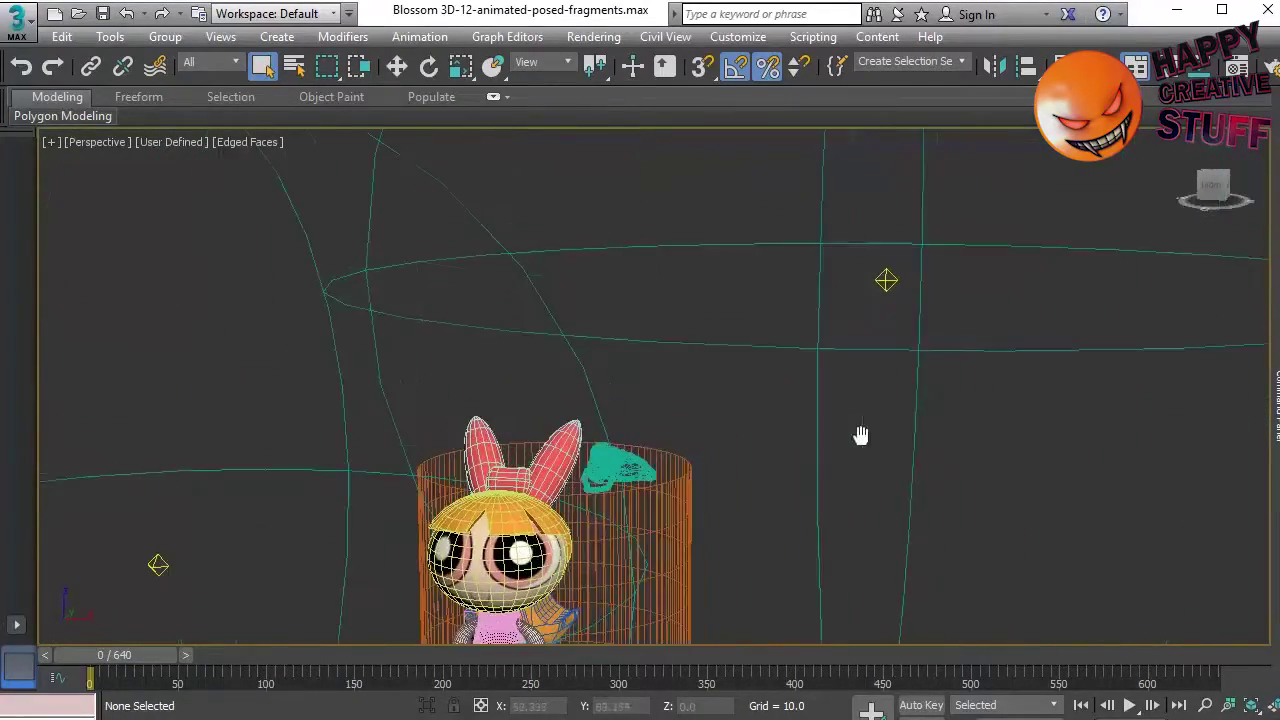
pyautogui.click(886, 280)
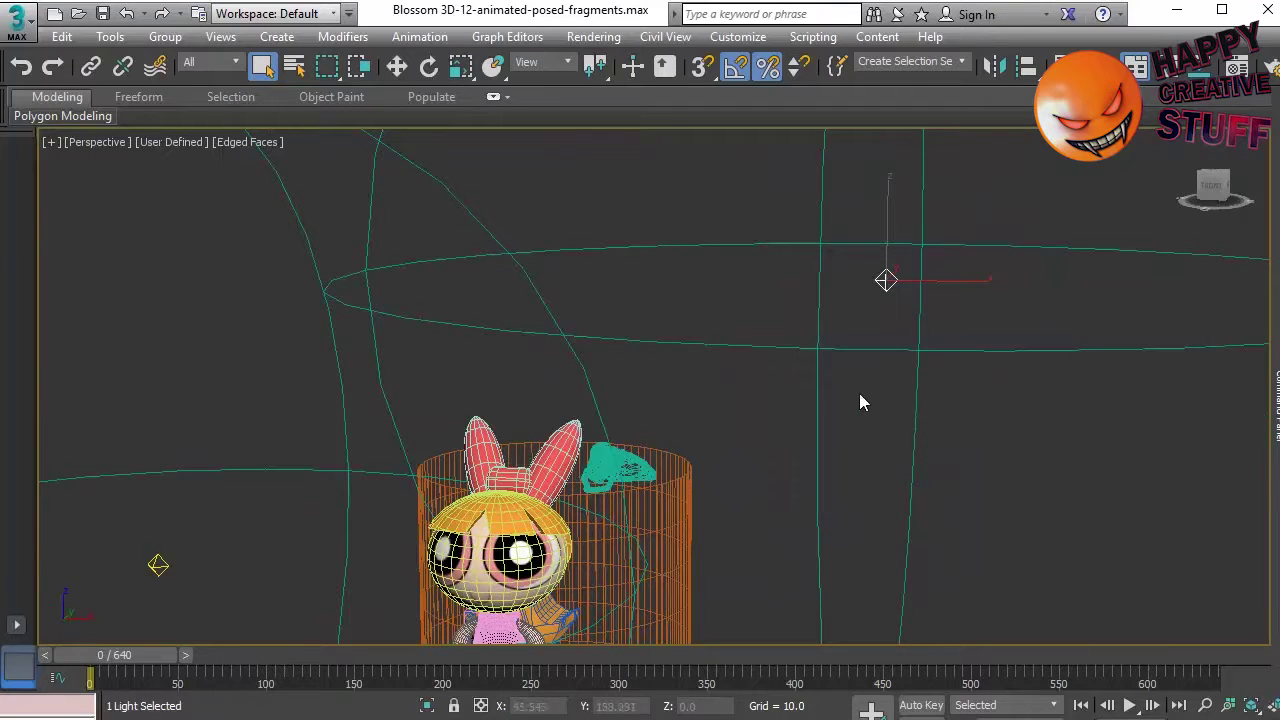
pyautogui.moveTo(1266, 374)
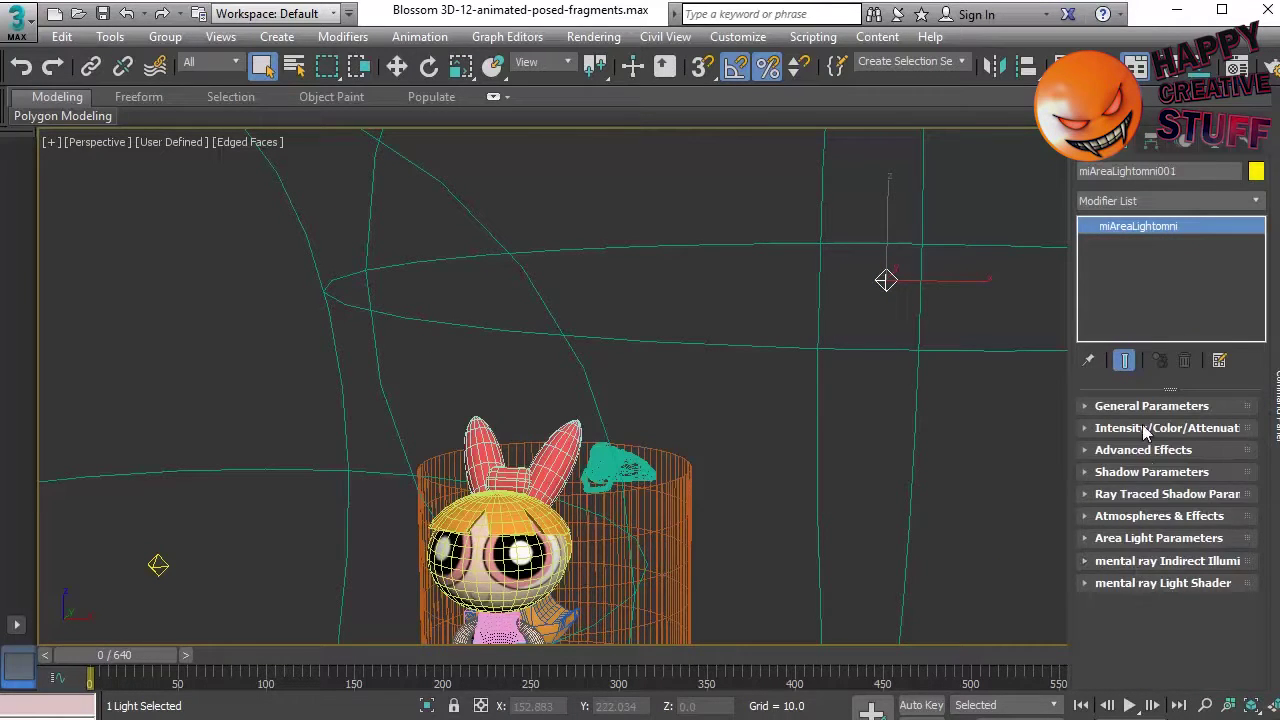
# Step: Expand Area Light Parameters, make the light icon show in renders, and enlarge the Sphere radius
pyautogui.click(1083, 538)
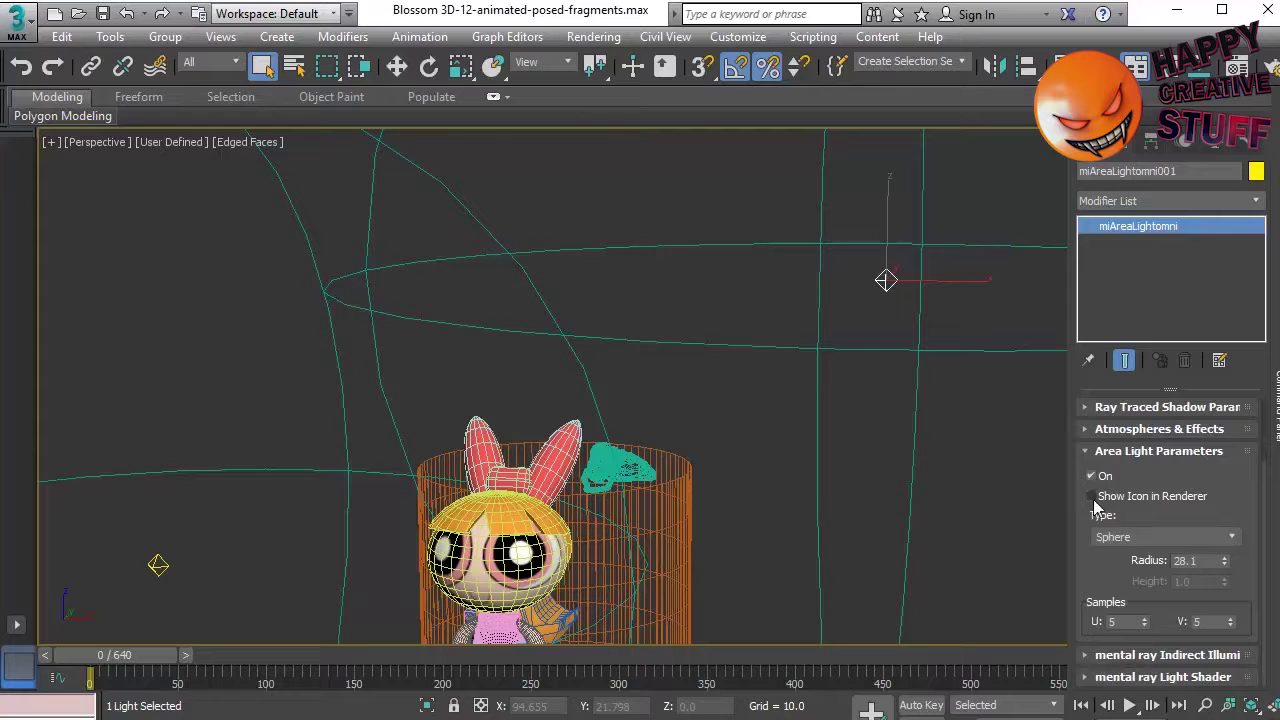
pyautogui.click(1092, 497)
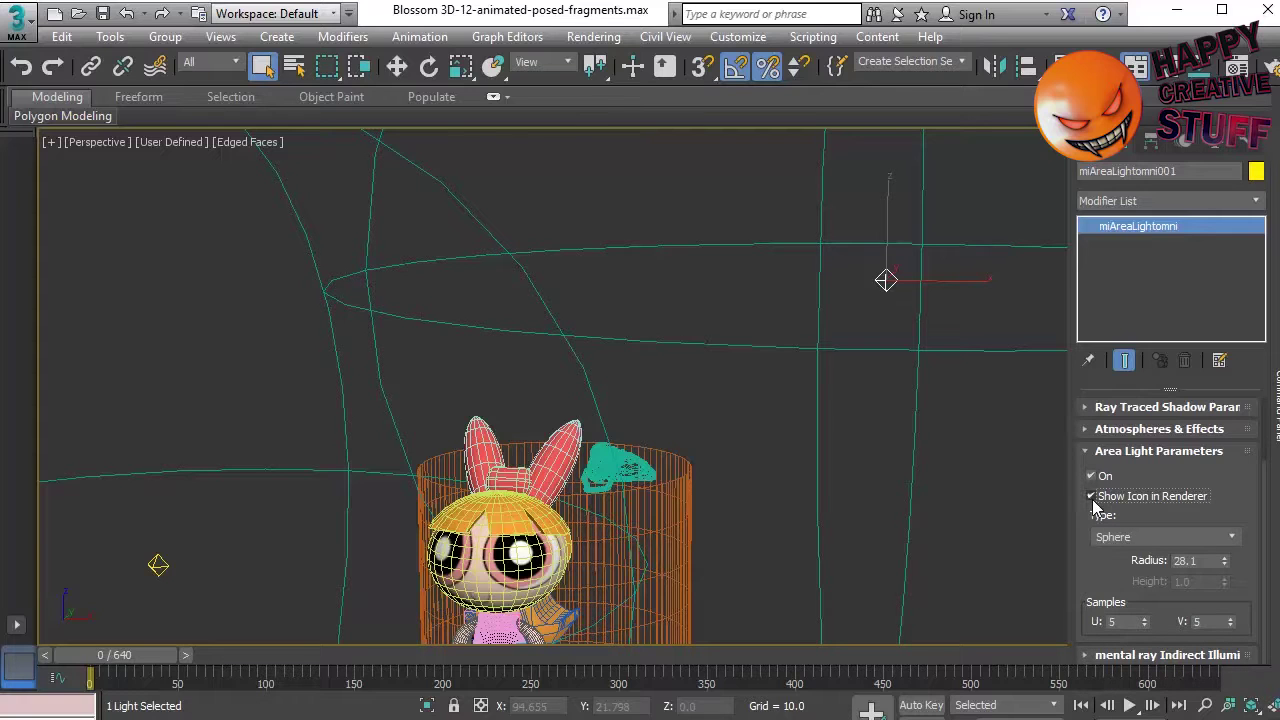
pyautogui.click(1126, 540)
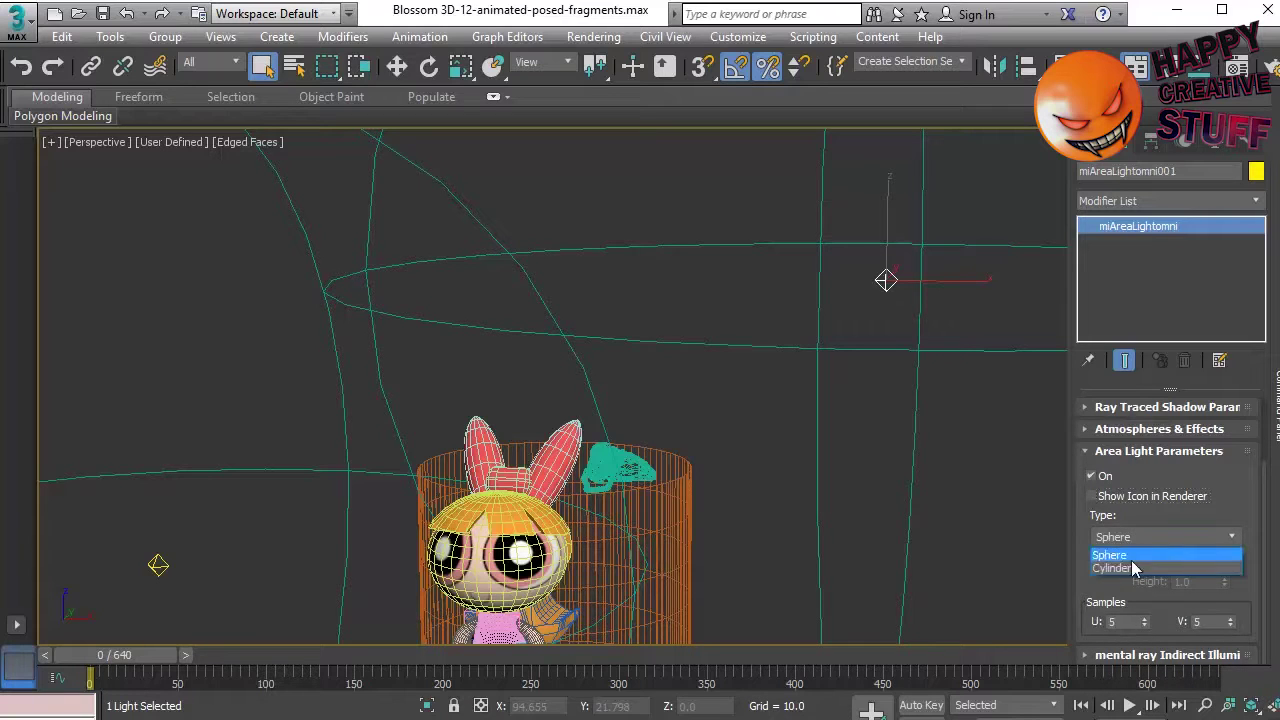
pyautogui.click(1207, 552)
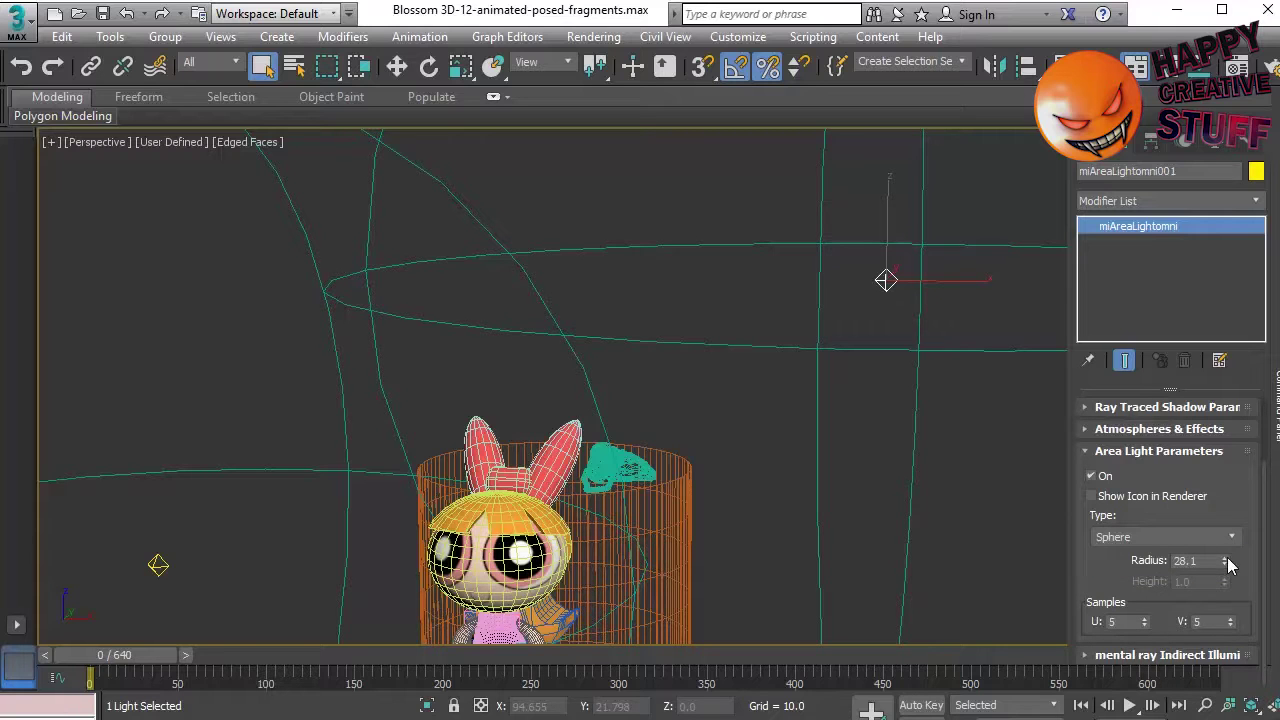
pyautogui.moveTo(1226, 562); pyautogui.dragTo(1196, 545)
# Step: Change the area light shape to Cylinder, fit its radius to the character, and view the lab reference image
pyautogui.click(1160, 538)
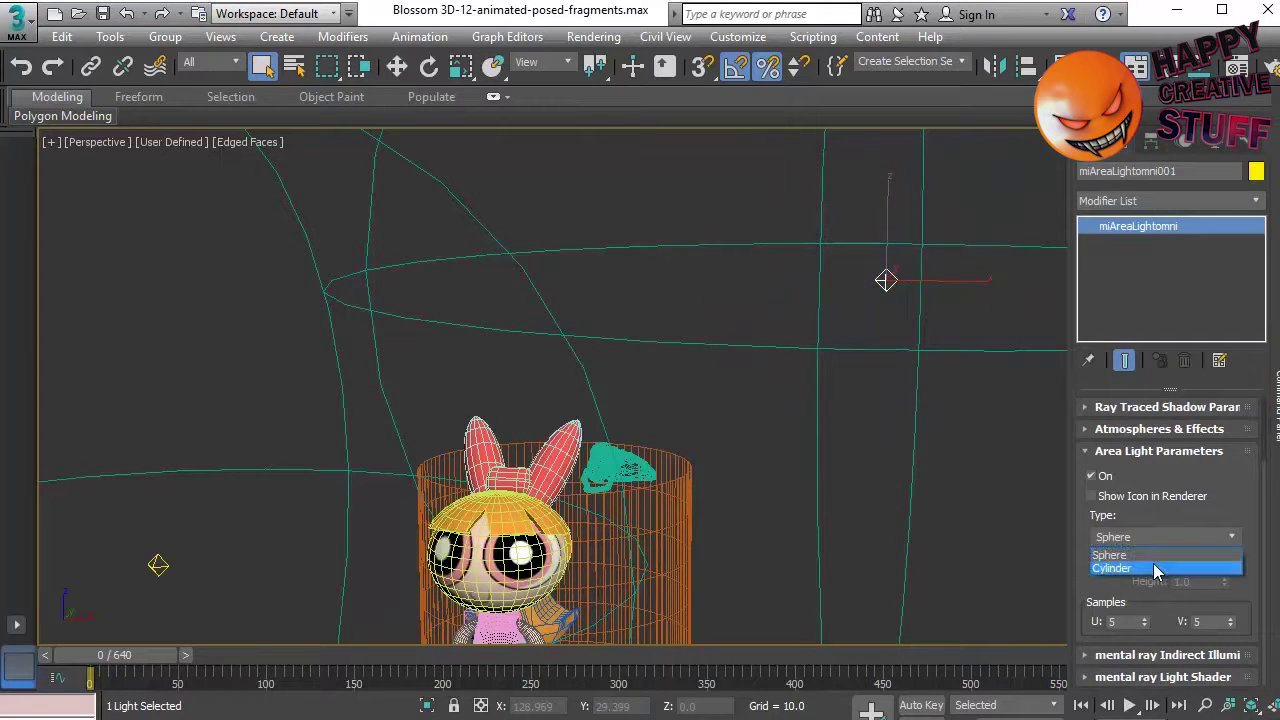
pyautogui.click(1155, 568)
pyautogui.moveTo(1230, 562); pyautogui.dragTo(1277, 525)
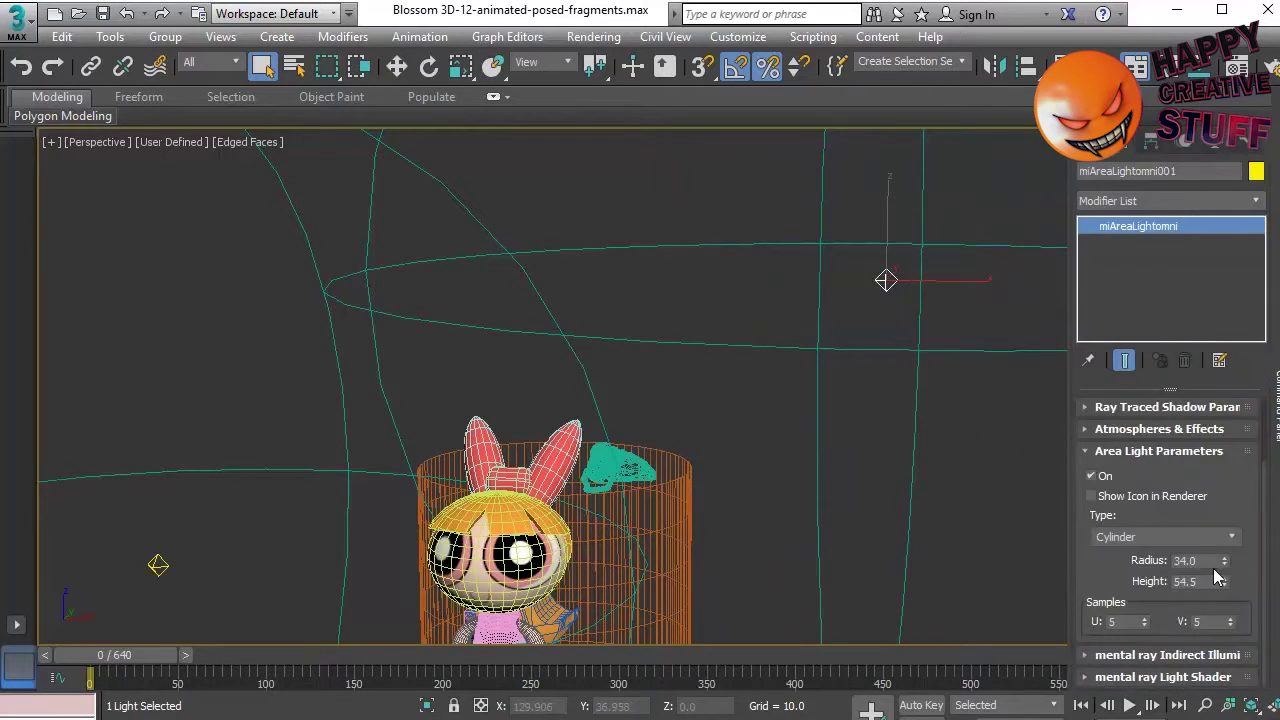
pyautogui.moveTo(1222, 566); pyautogui.dragTo(1222, 630)
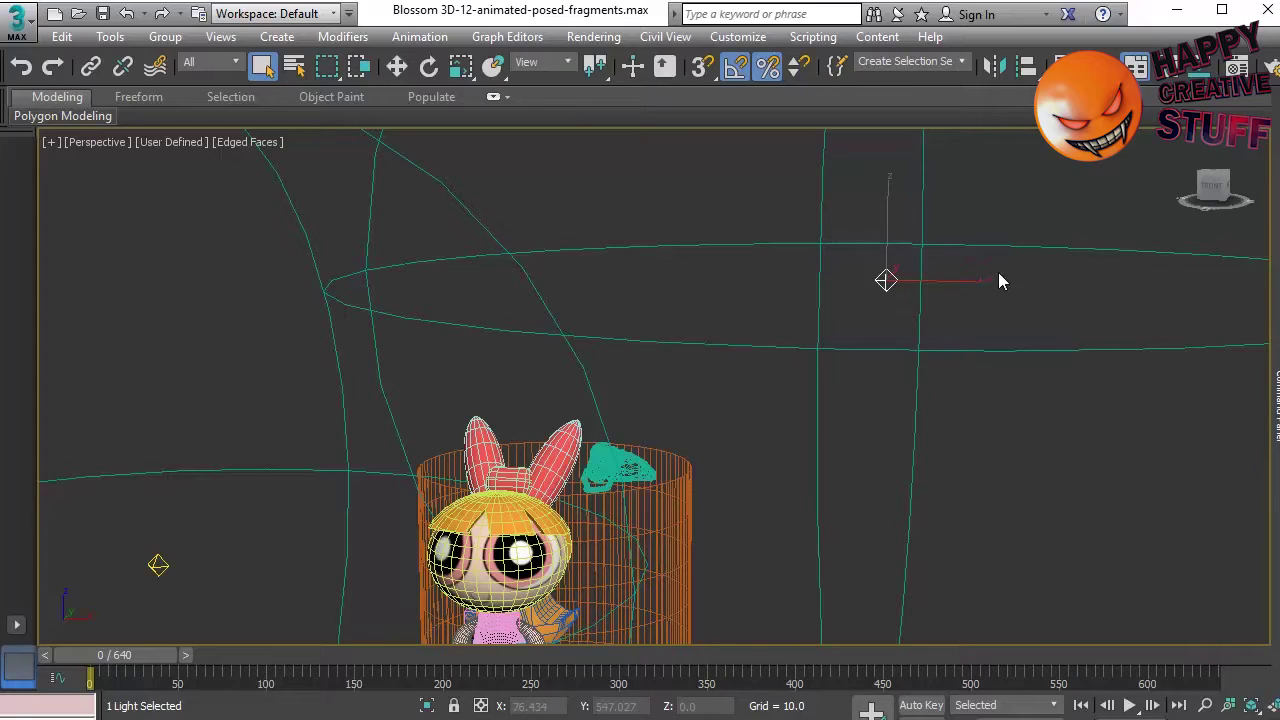
pyautogui.keyDown('alt'); pyautogui.moveTo(789, 567); pyautogui.dragTo(802, 443, button='middle'); pyautogui.keyUp('alt')
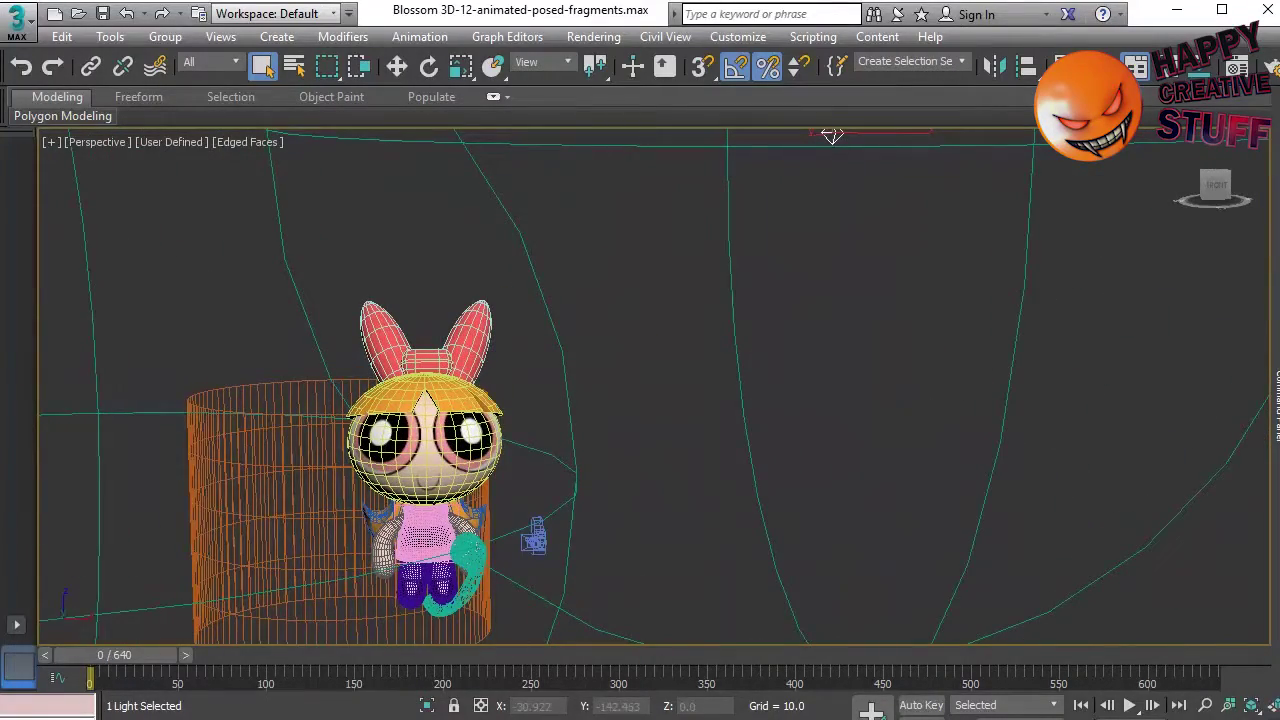
pyautogui.hotkey('alt', 'Tab')
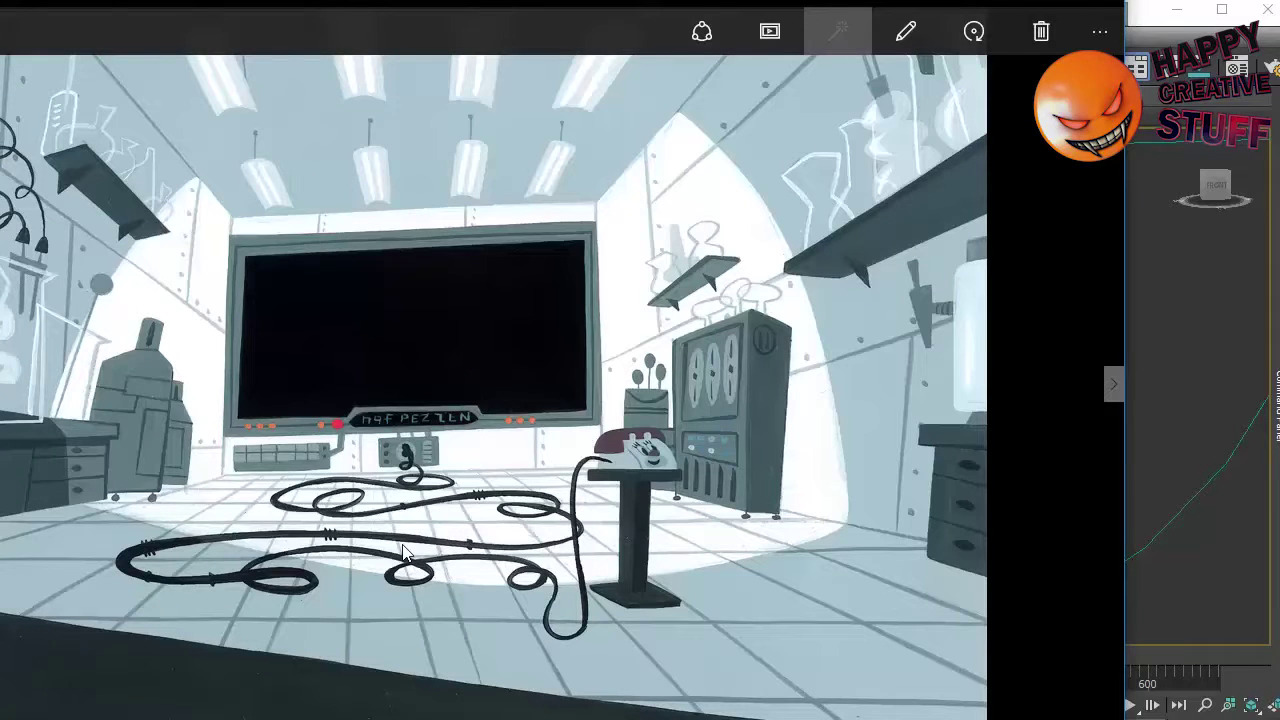
# Step: Review the earlier bunny renders, aarender-7-noGI0360.jpg and the next one, in full-screen Photos
pyautogui.hotkey('alt', 'Tab')
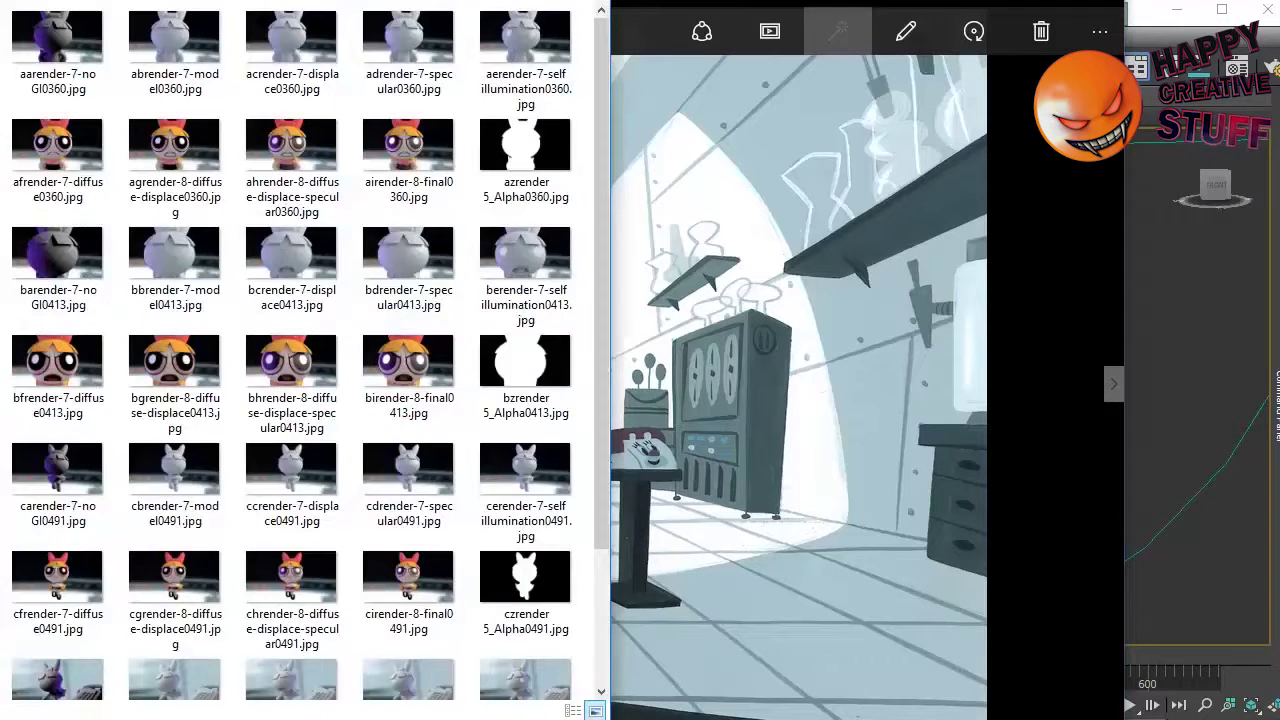
pyautogui.doubleClick(58, 42)
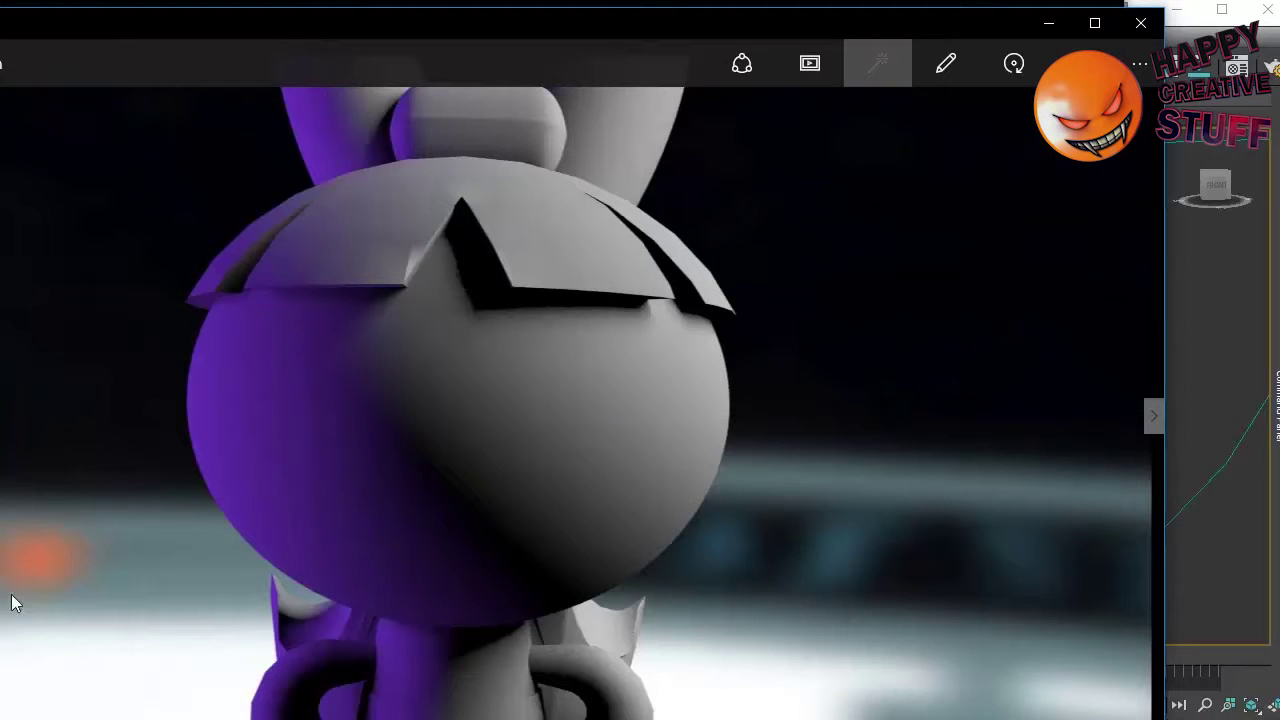
pyautogui.doubleClick(152, 20)
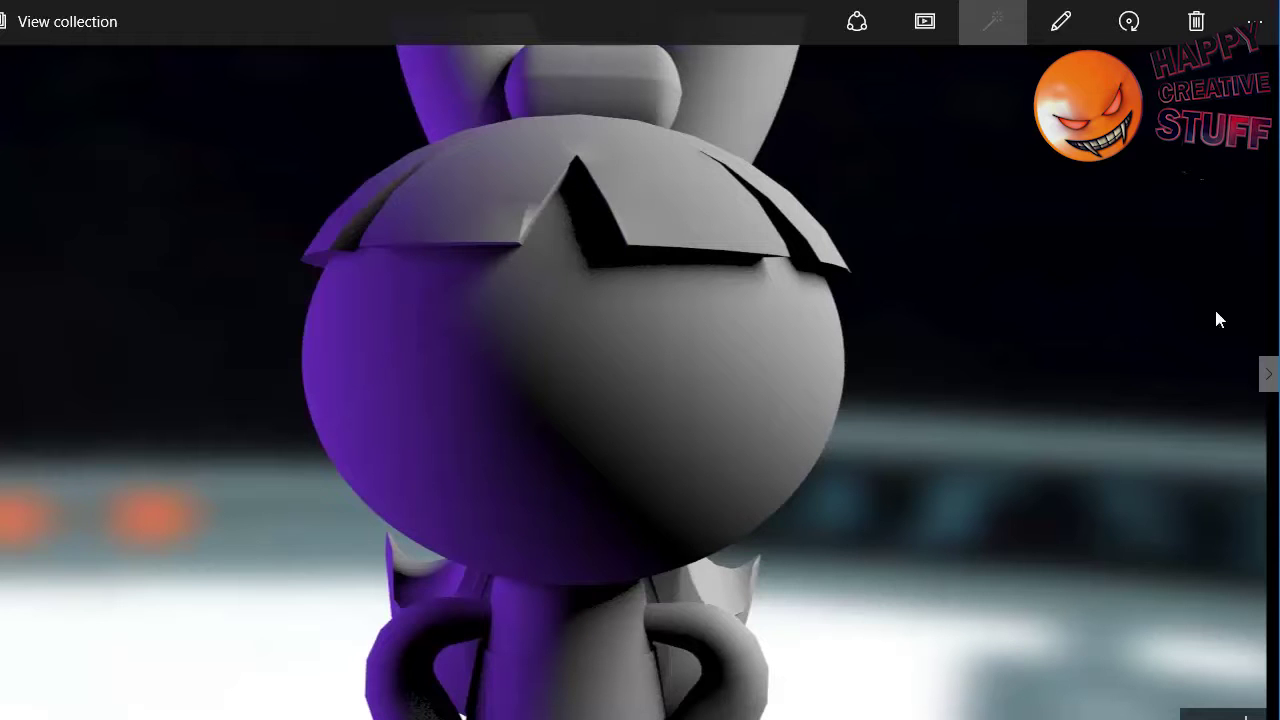
pyautogui.click(1265, 376)
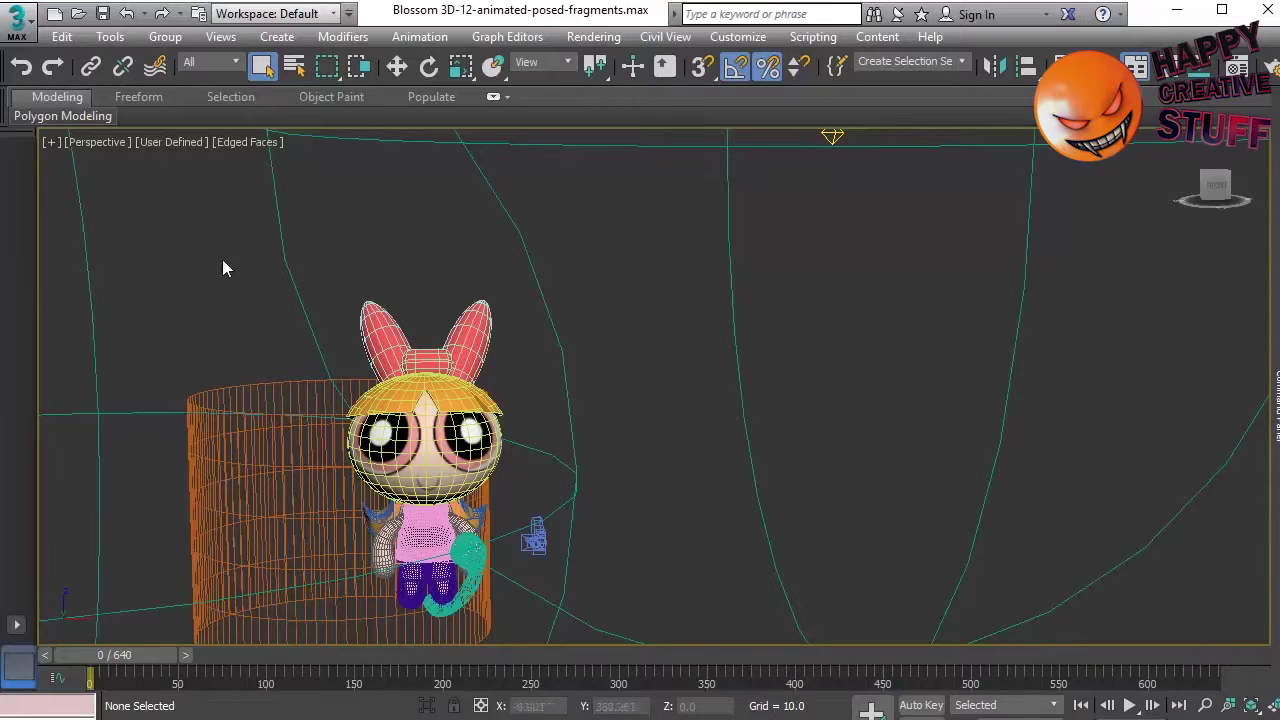
# Step: Open Environment and Effects and assign a new Bitmap, Map #47, as the environment map without choosing a file
pyautogui.click(577, 36)
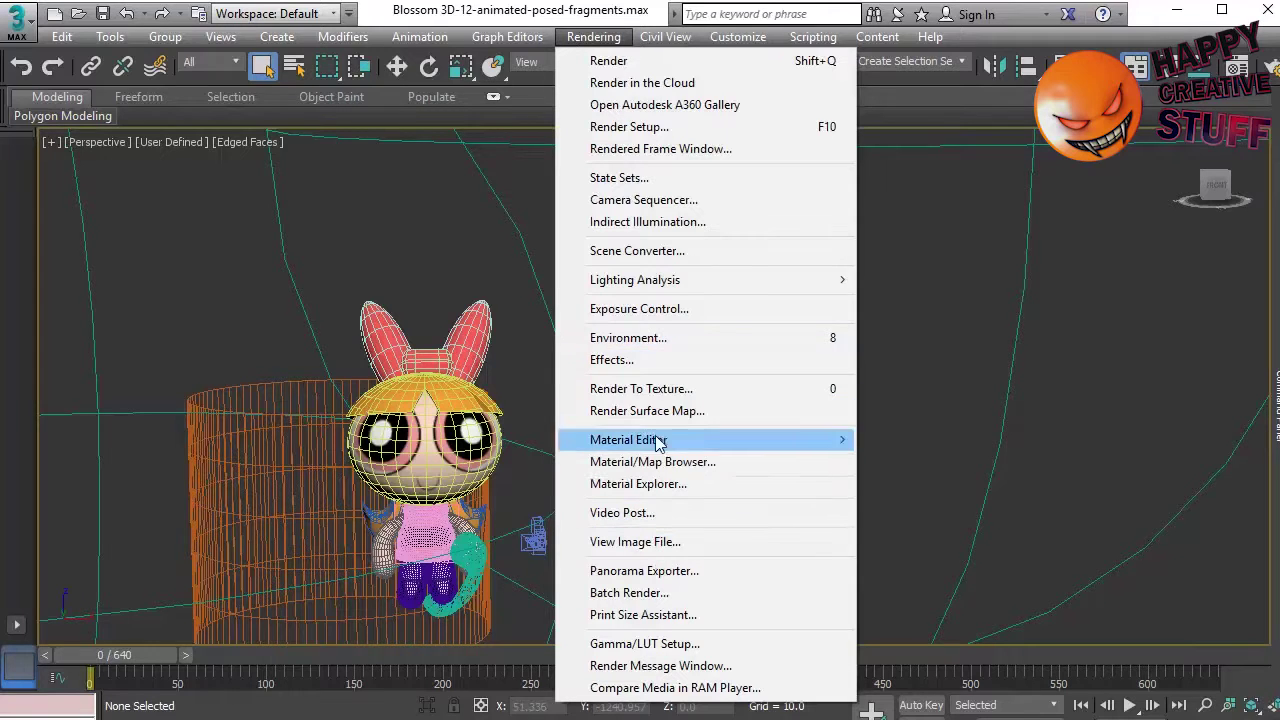
pyautogui.click(630, 338)
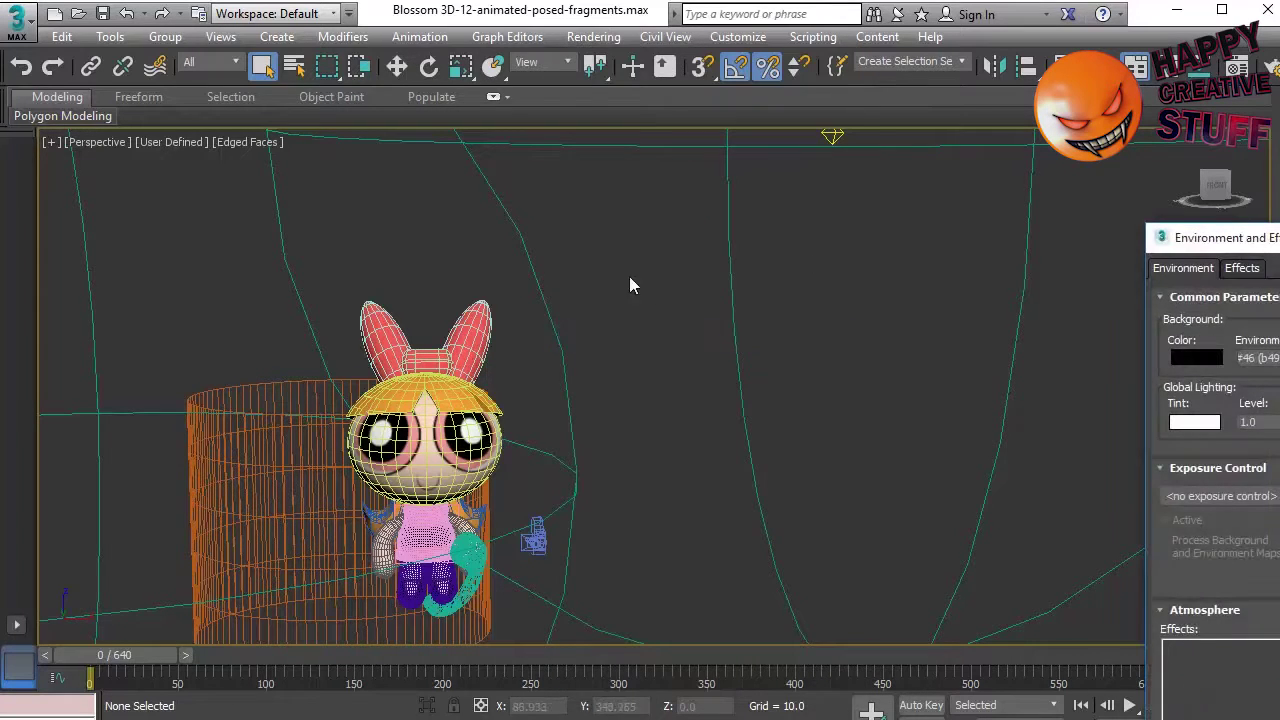
pyautogui.moveTo(1275, 237); pyautogui.dragTo(820, 137)
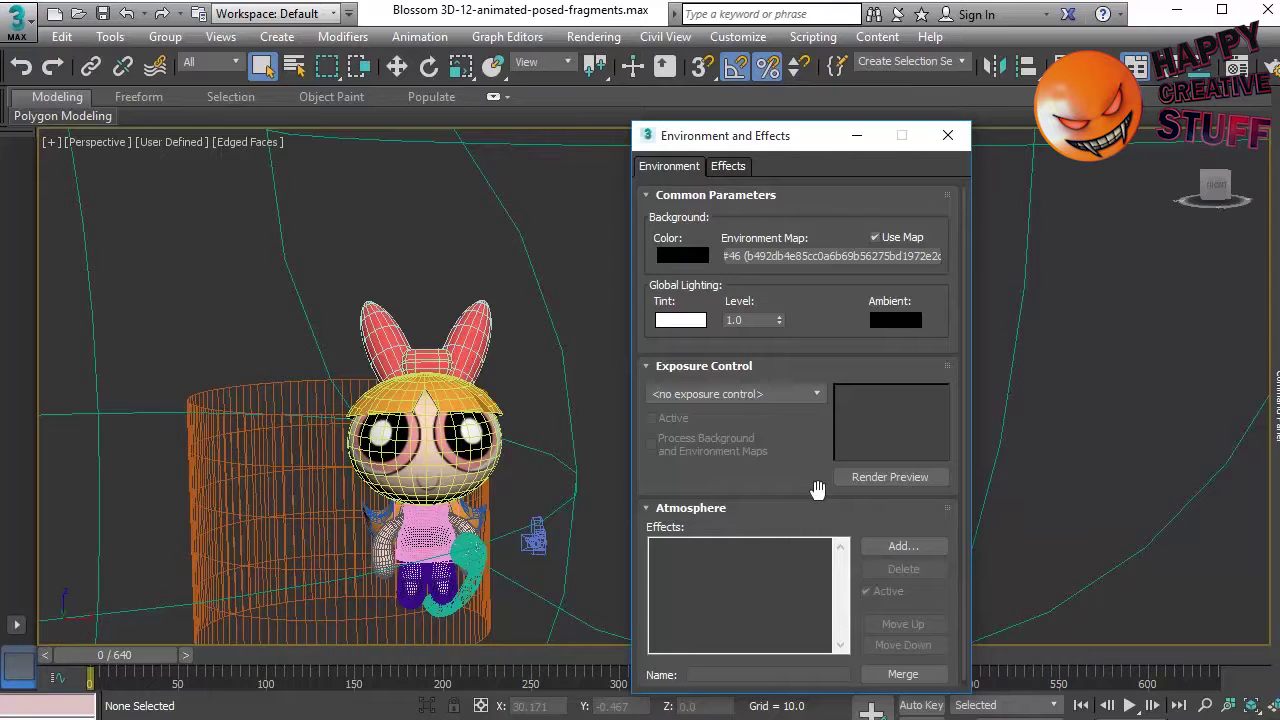
pyautogui.click(797, 257)
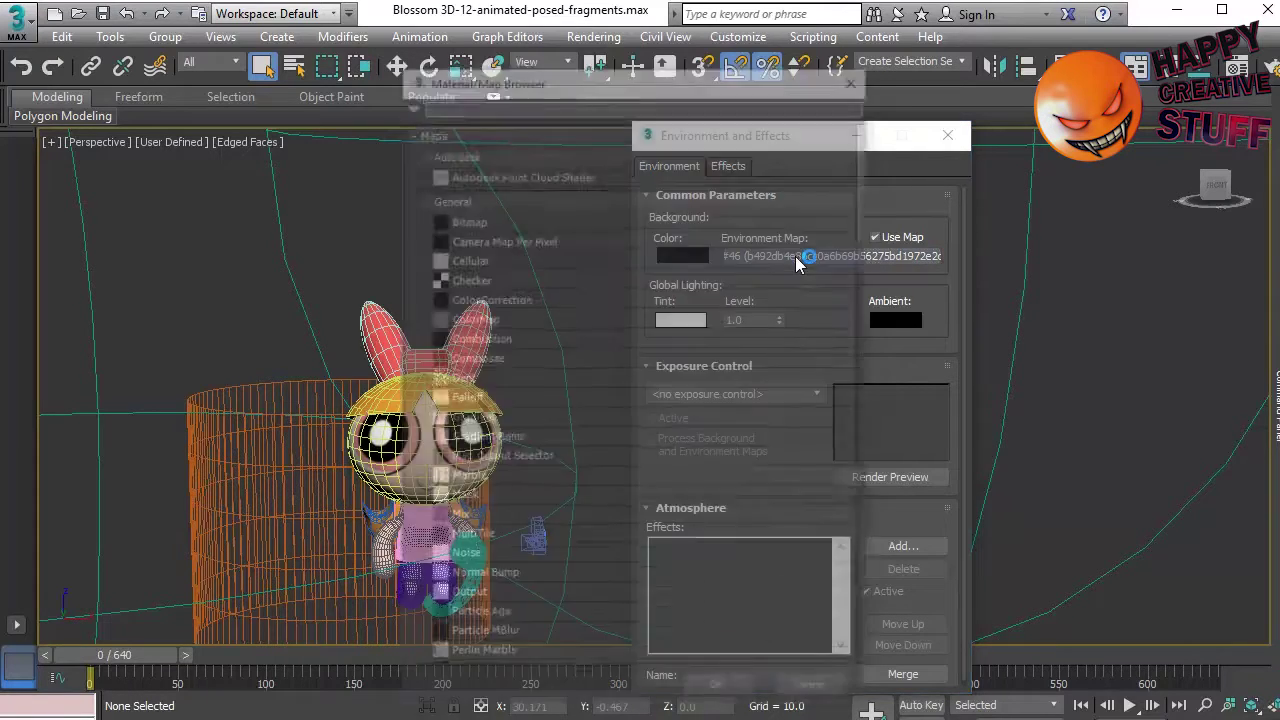
pyautogui.doubleClick(466, 214)
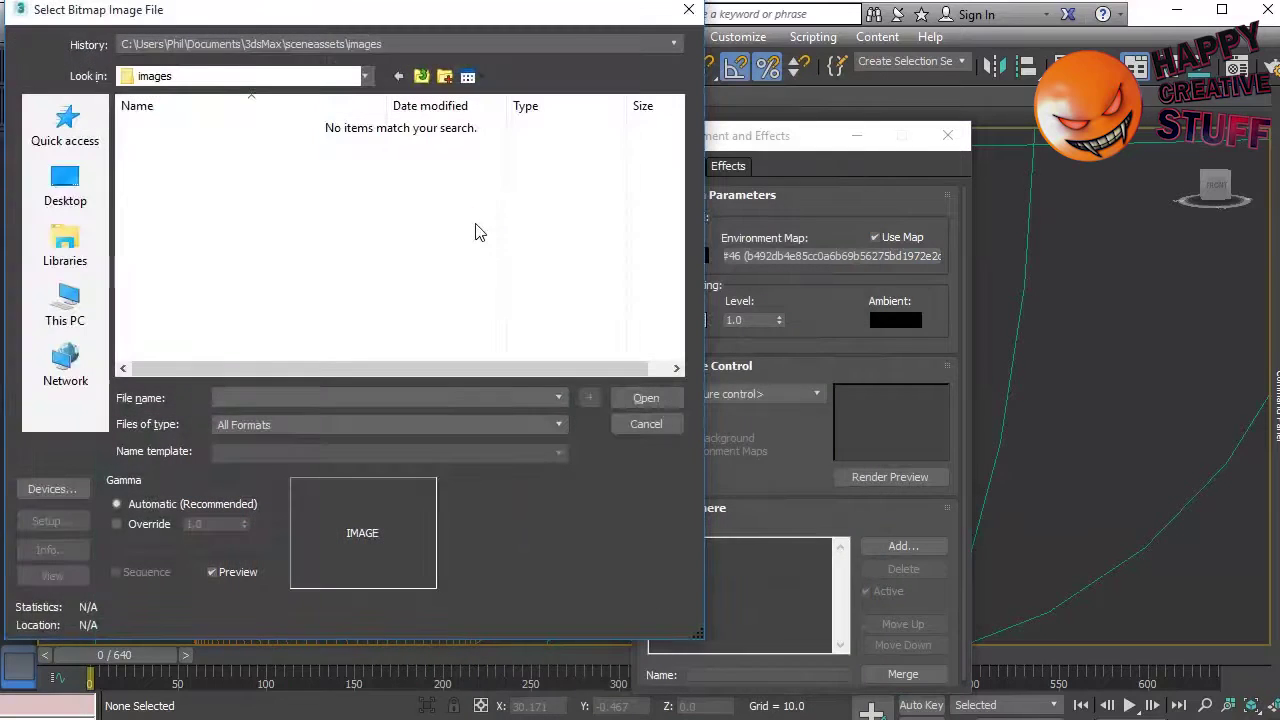
pyautogui.click(667, 420)
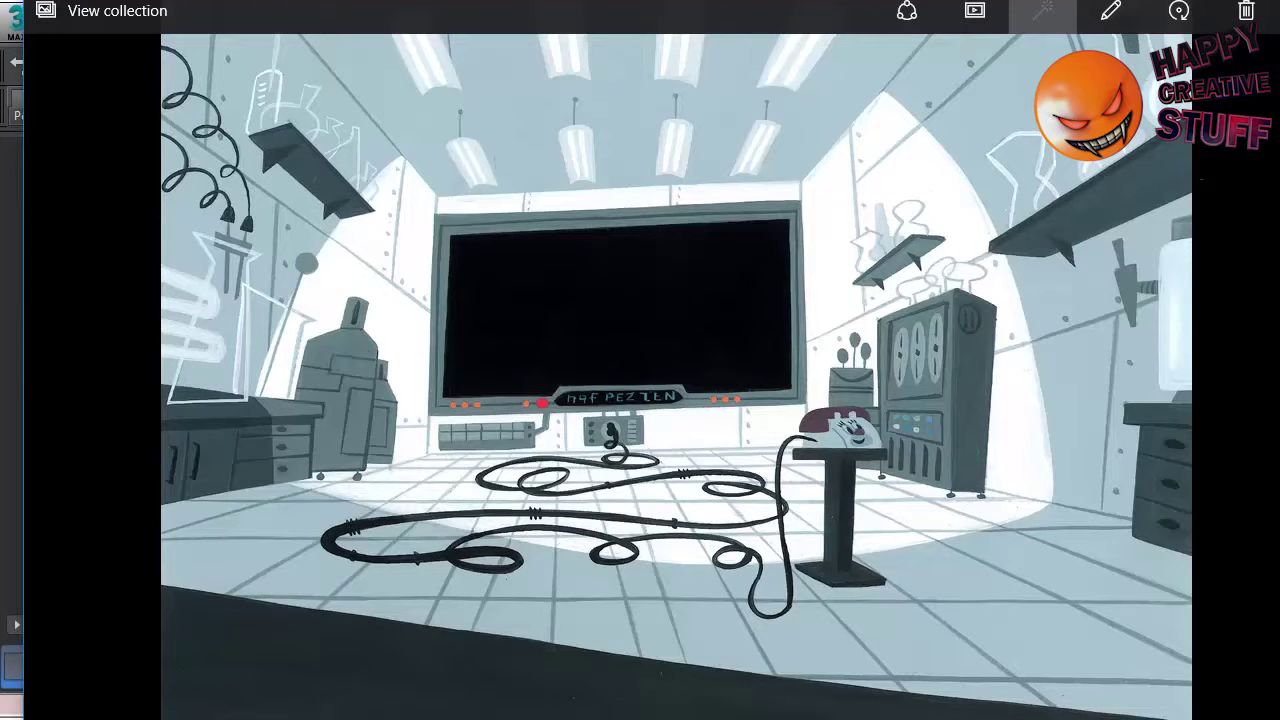
pyautogui.press('Right')
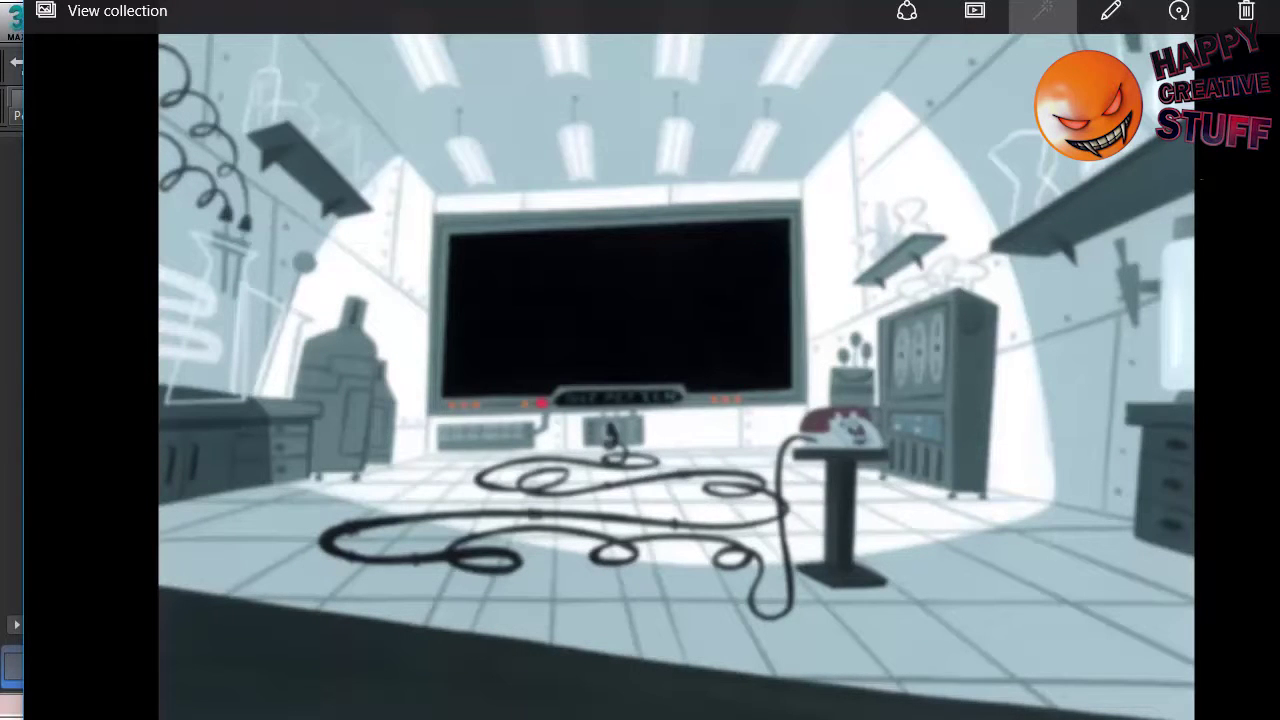
pyautogui.press('Right')
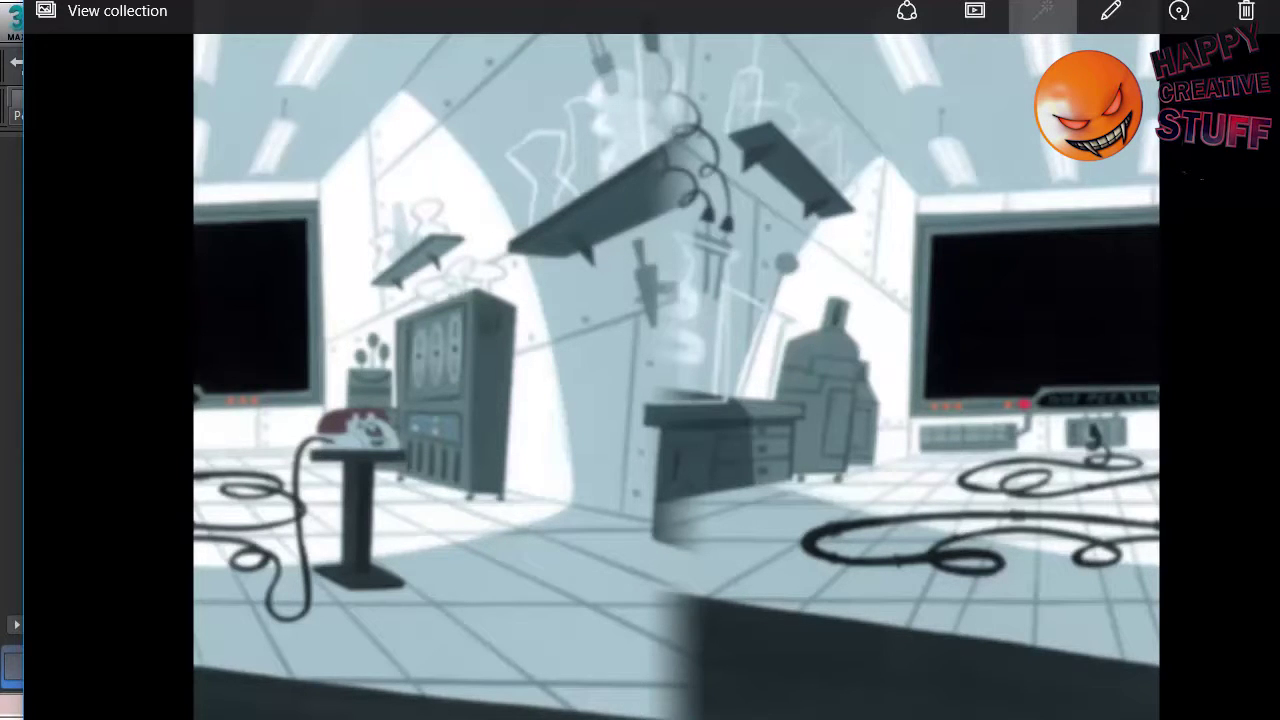
pyautogui.press('Left')
pyautogui.press('Left')
pyautogui.press('Right')
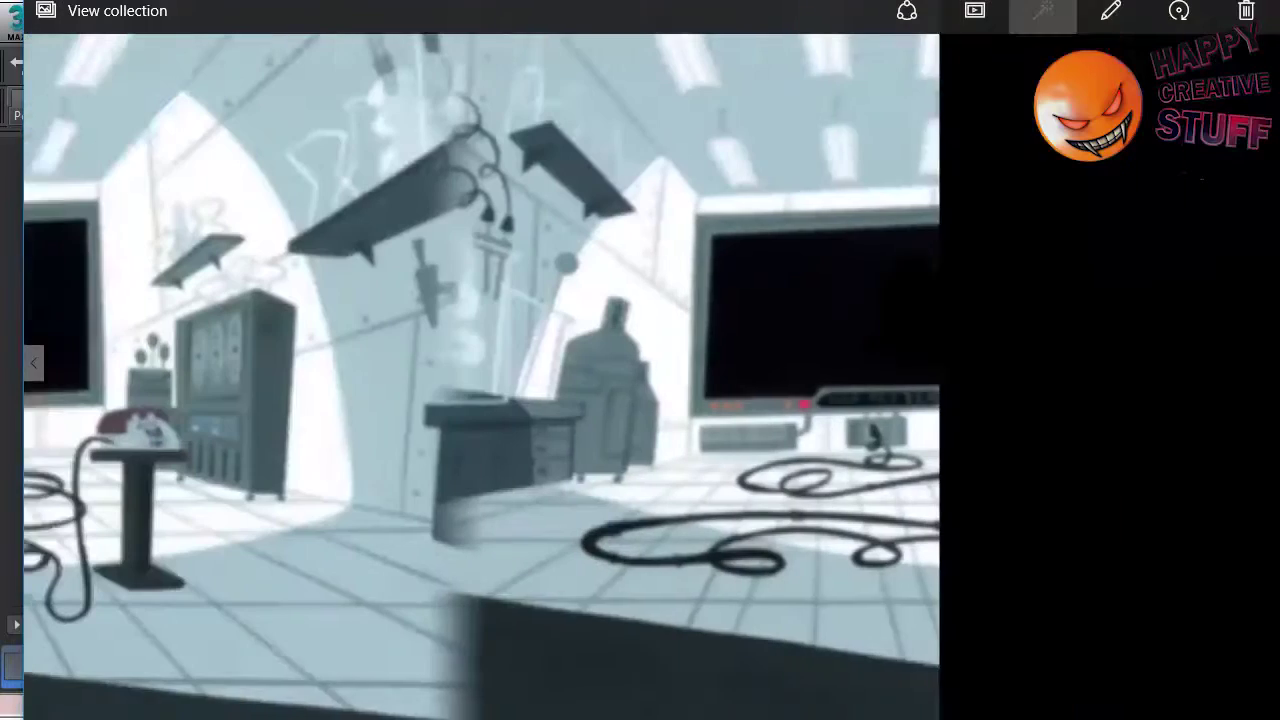
pyautogui.press('Right')
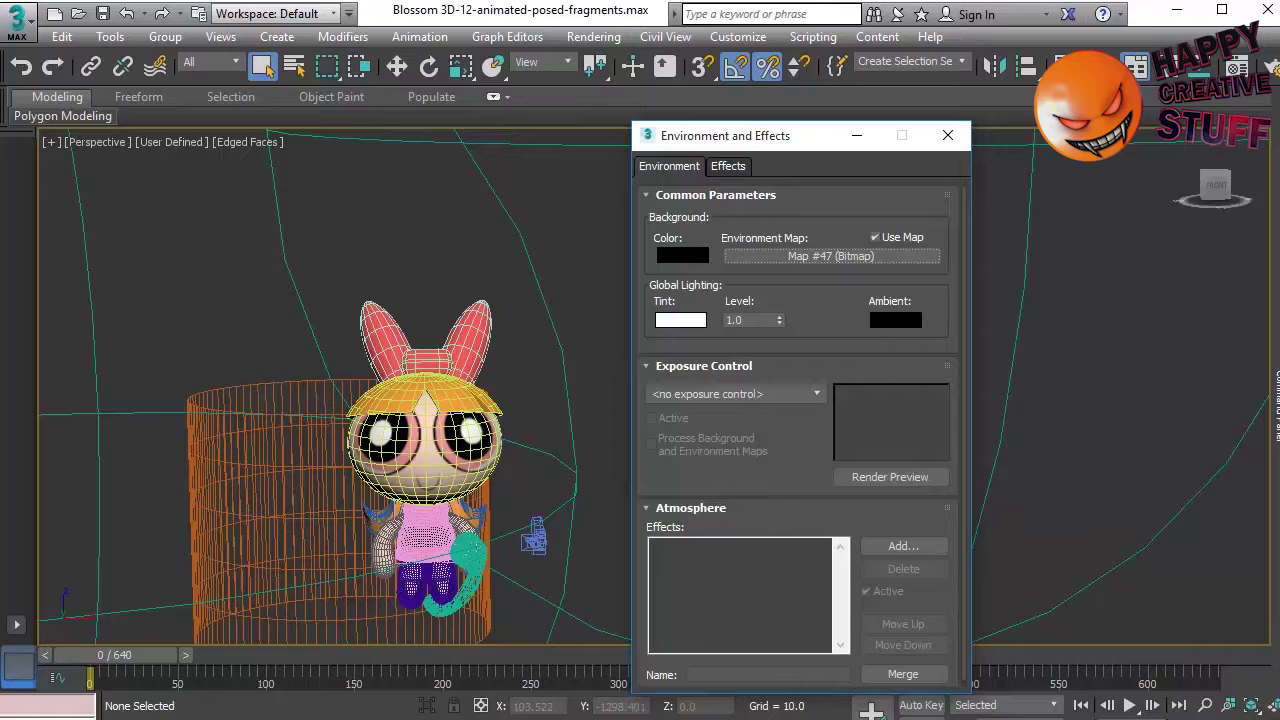
pyautogui.hotkey('alt', 'Tab')
pyautogui.doubleClick(168, 96)
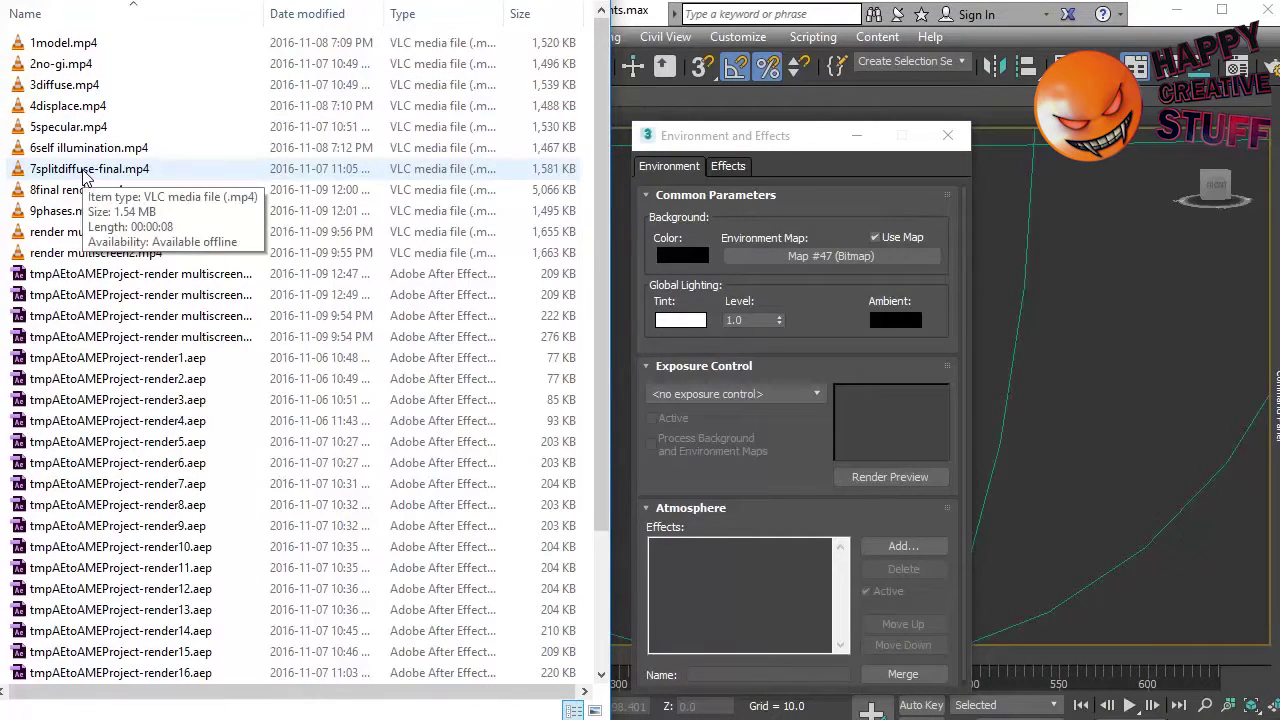
pyautogui.click(75, 198)
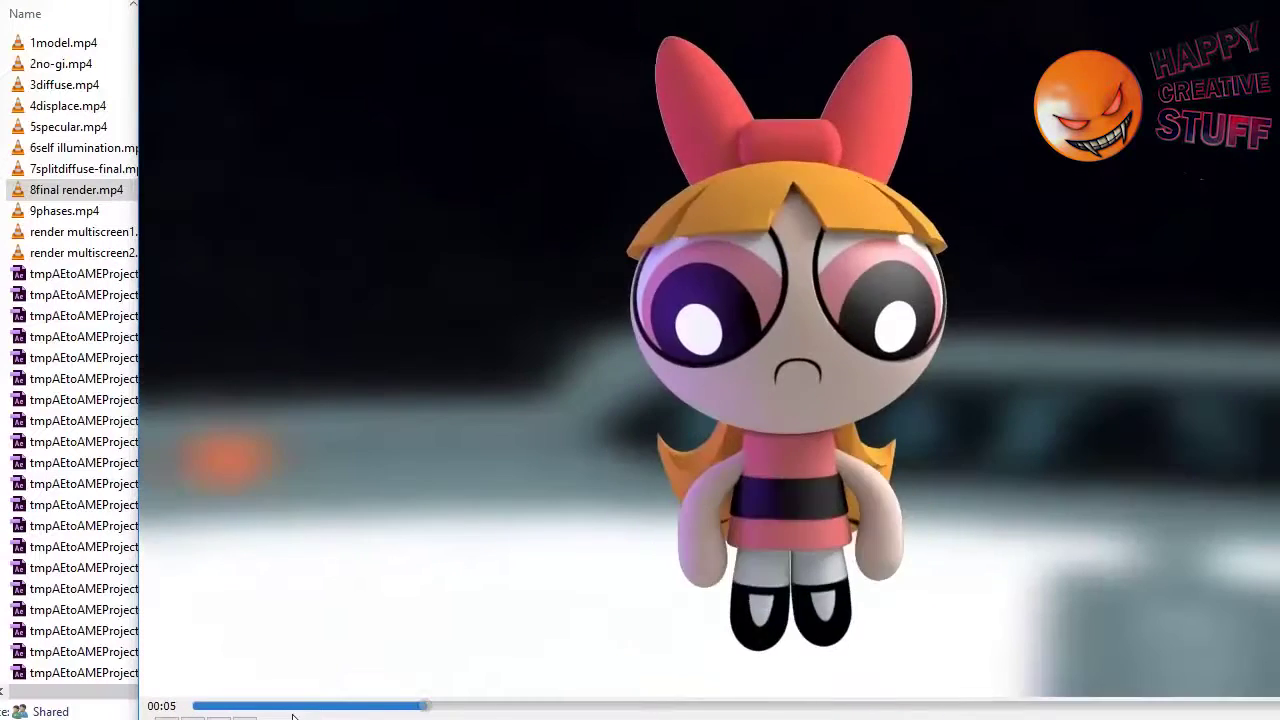
pyautogui.click(216, 705)
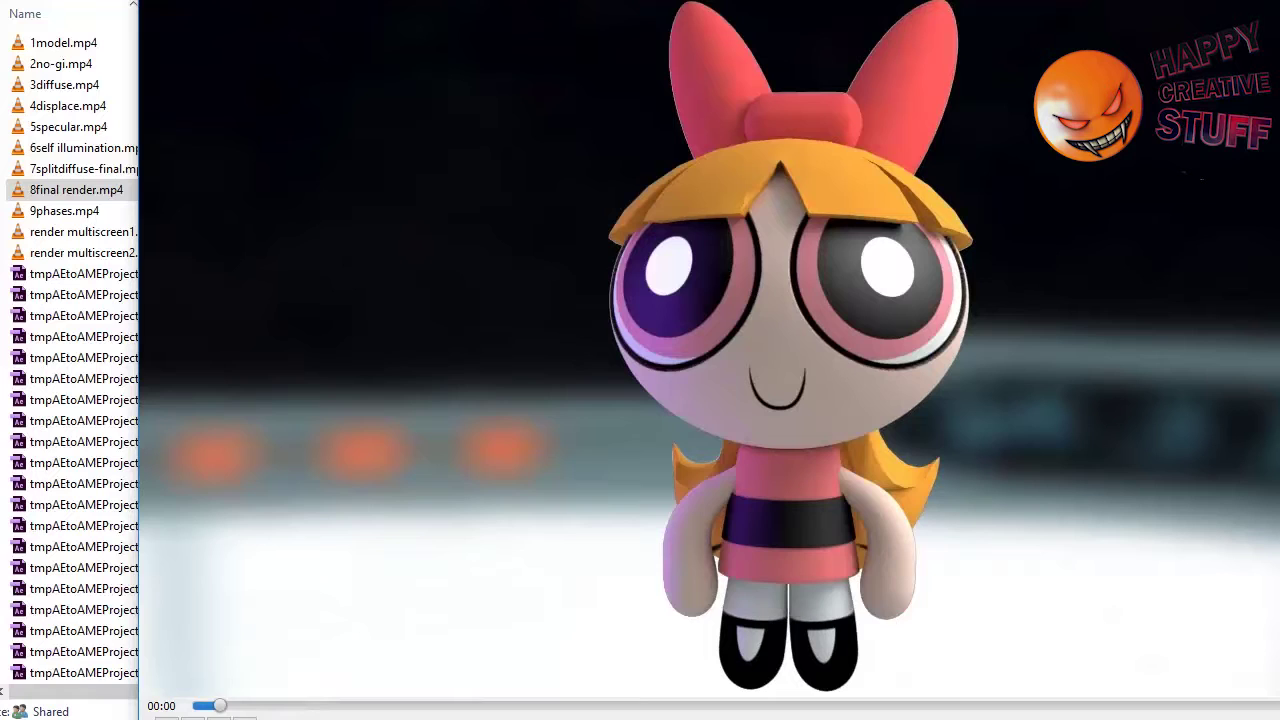
pyautogui.click(929, 705)
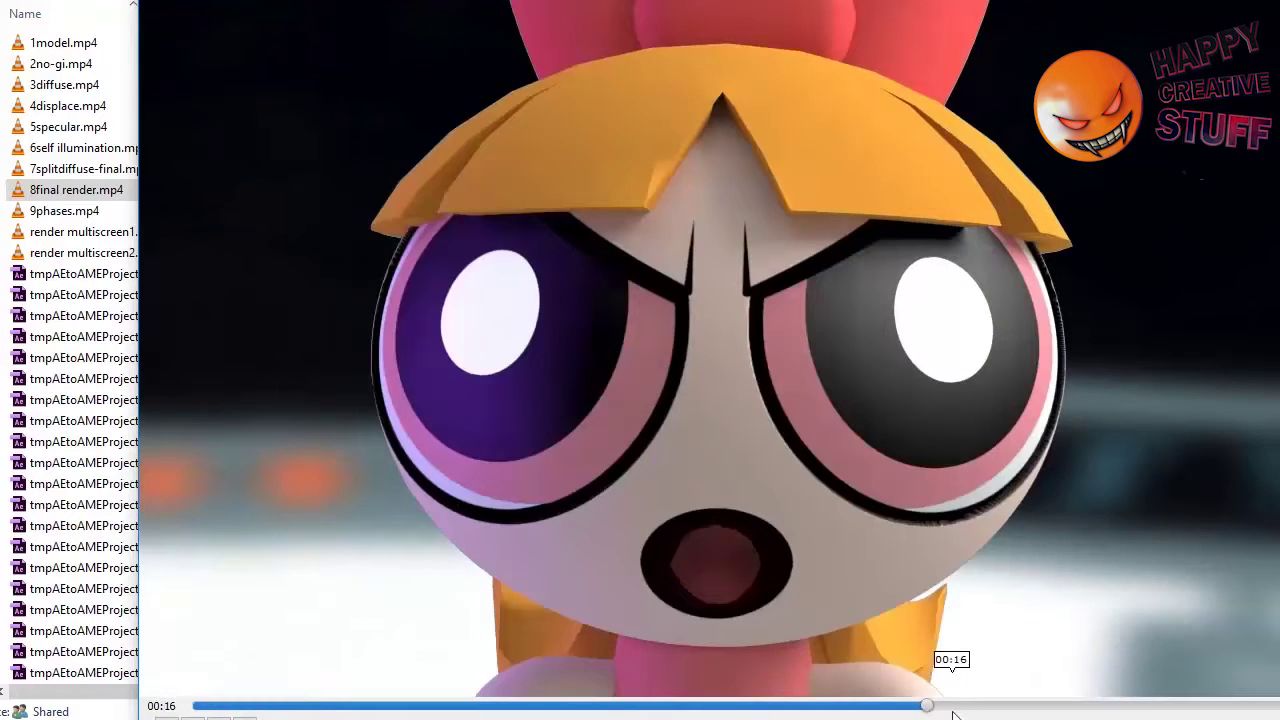
pyautogui.click(1095, 706)
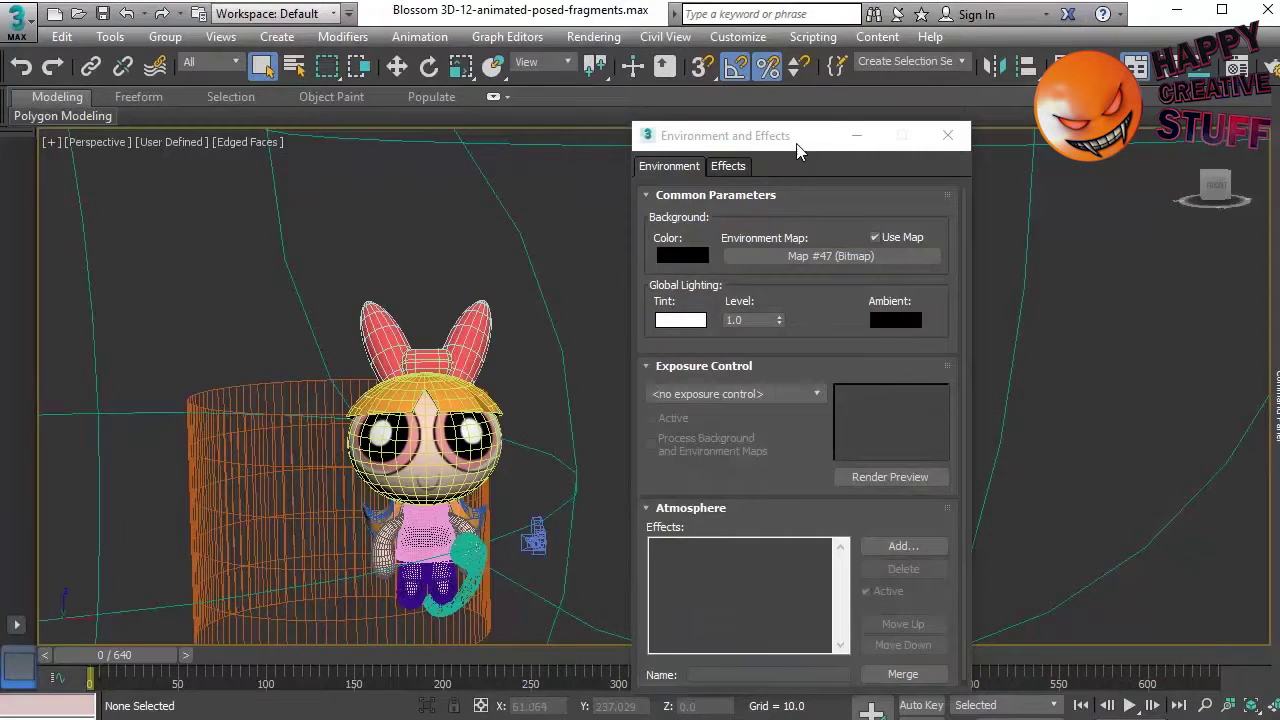
# Step: Close the Environment and Effects window, then dismiss the Rendering menu without choosing a command
pyautogui.moveTo(797, 150); pyautogui.dragTo(733, 84)
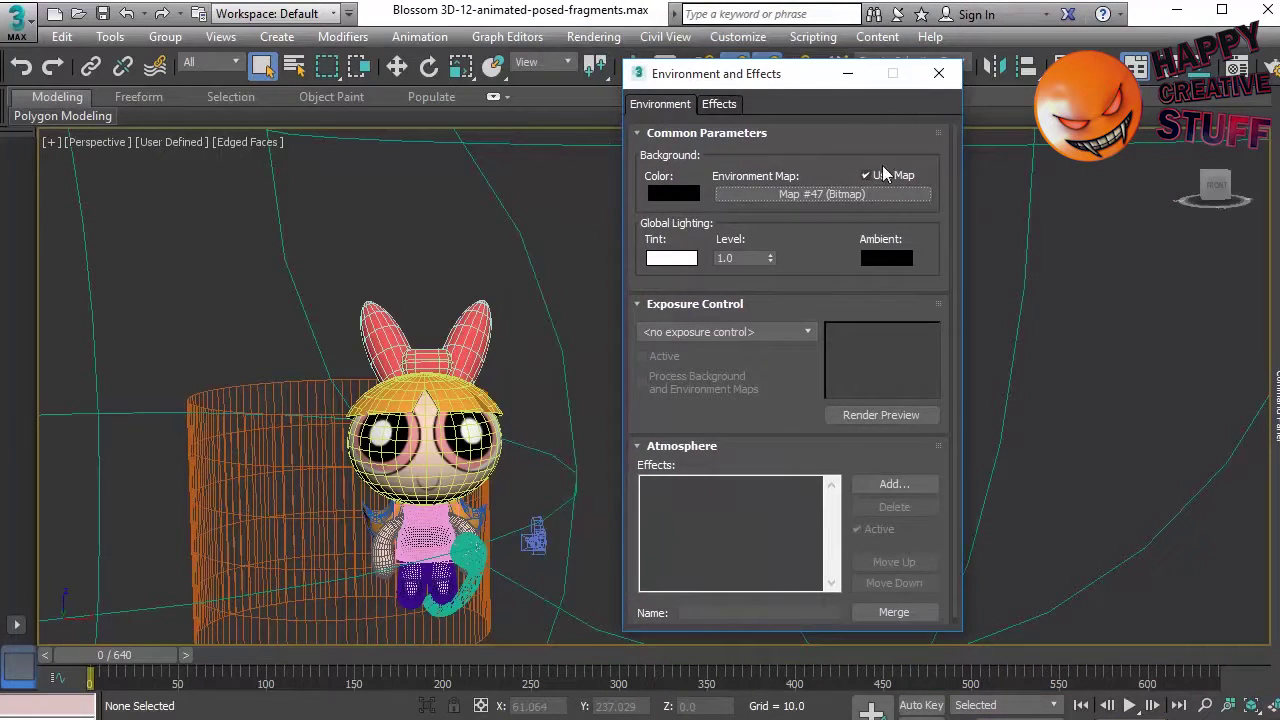
pyautogui.click(939, 73)
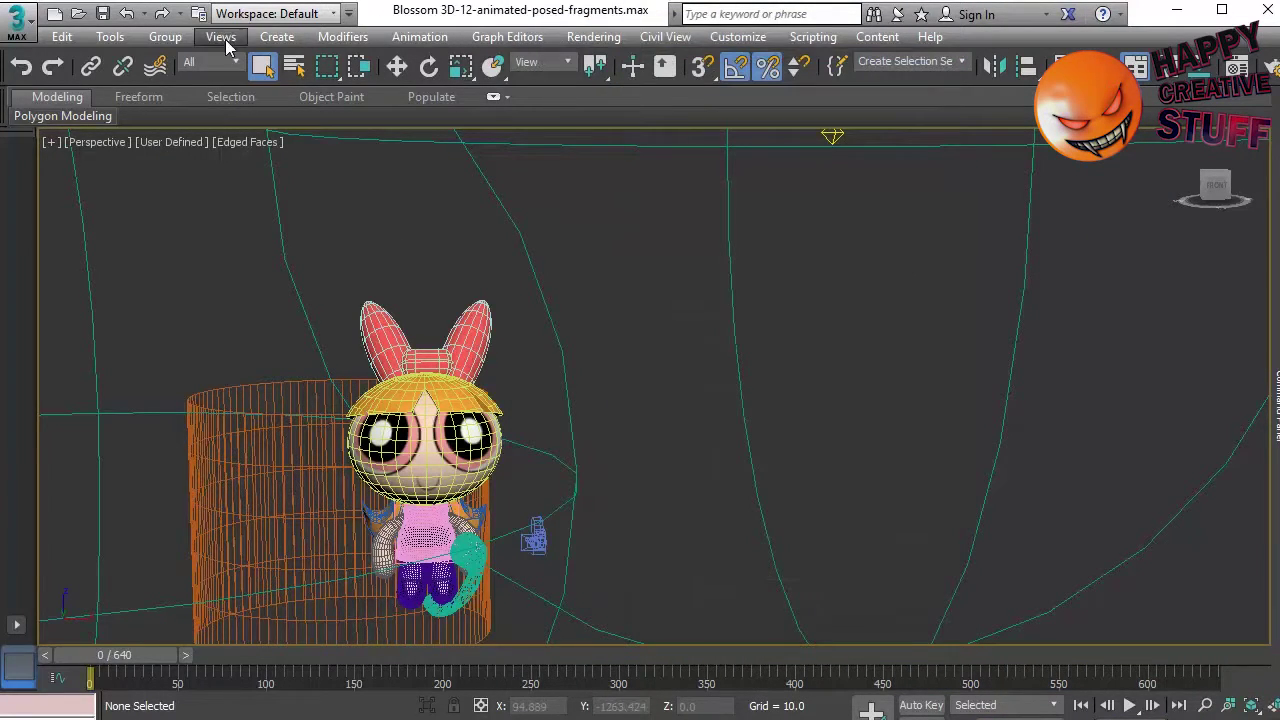
pyautogui.click(593, 36)
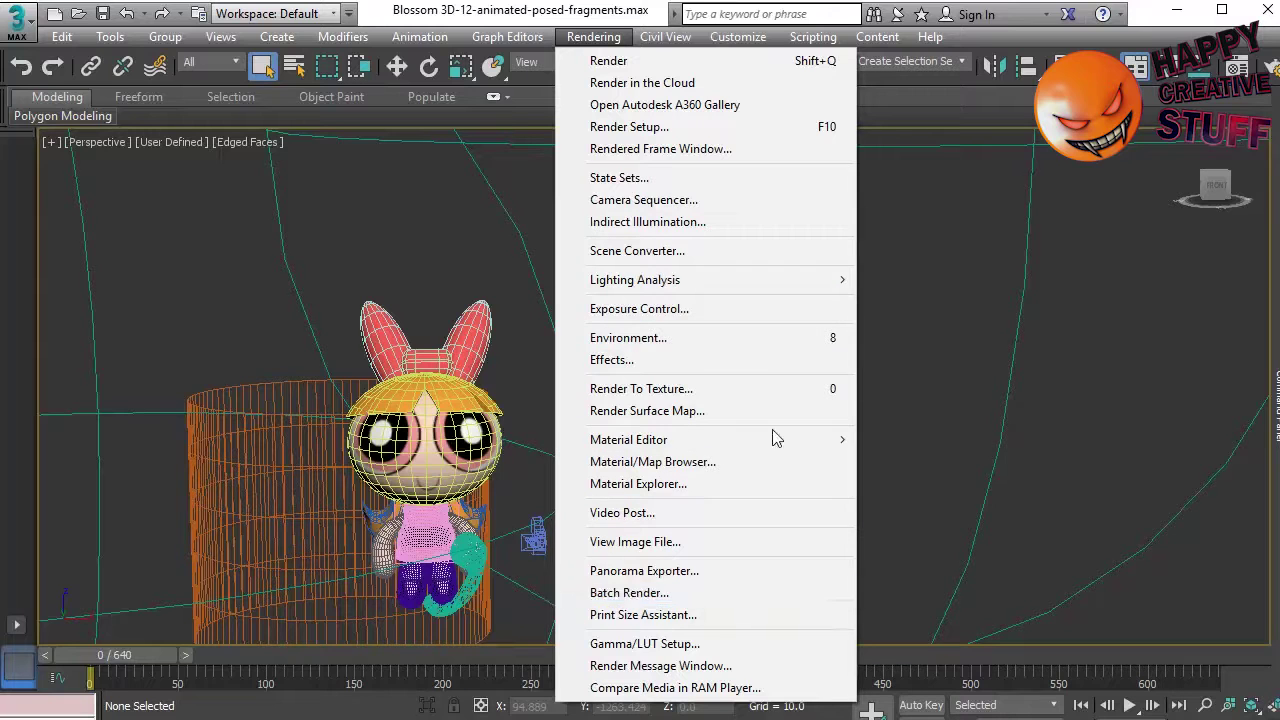
pyautogui.click(1039, 209)
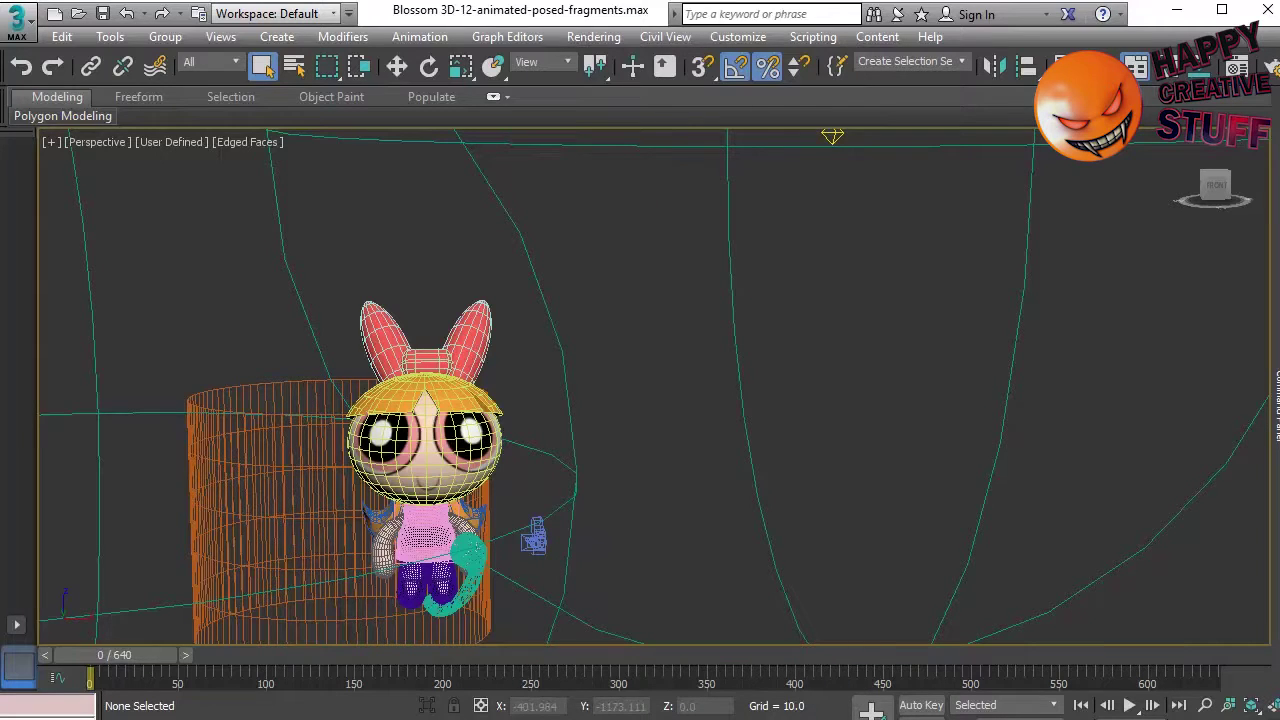
# Step: In Render Setup, confirm NVIDIA mental ray is assigned and show the Global Illumination settings with GI at High precision
pyautogui.click(1273, 68)
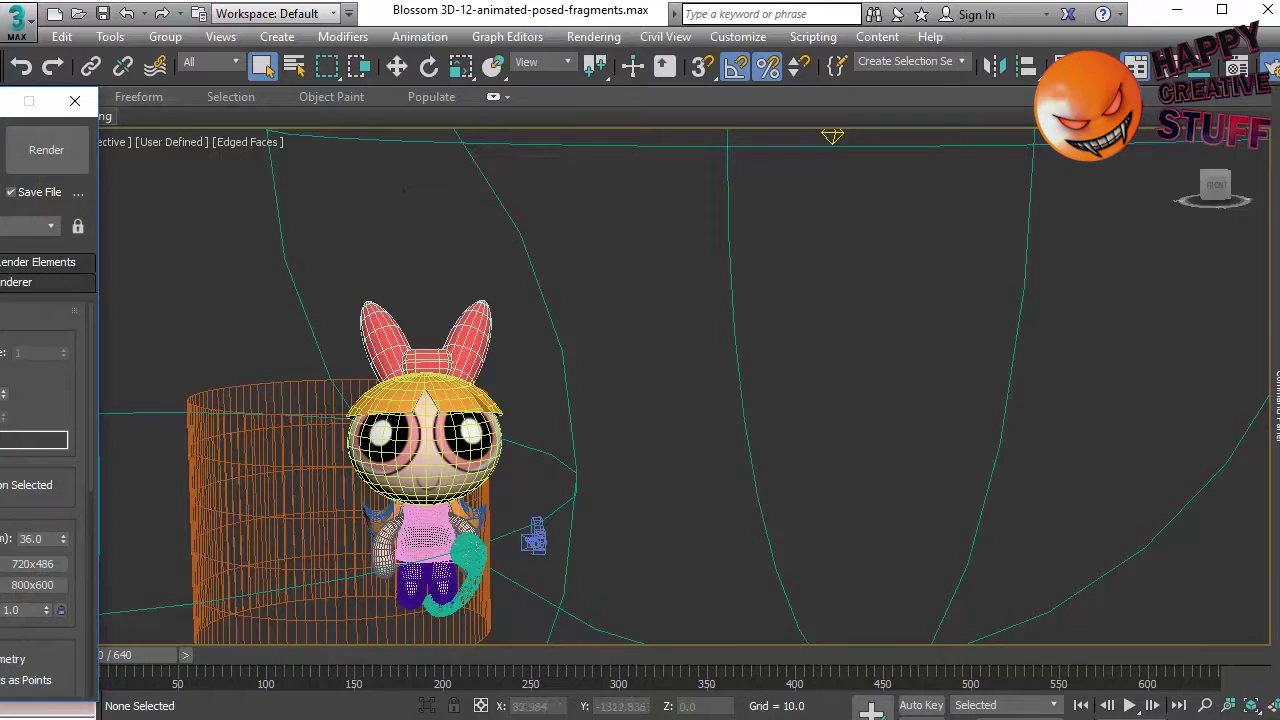
pyautogui.moveTo(737, 62); pyautogui.dragTo(686, 57)
pyautogui.moveTo(881, 413); pyautogui.dragTo(891, 653)
pyautogui.click(622, 634)
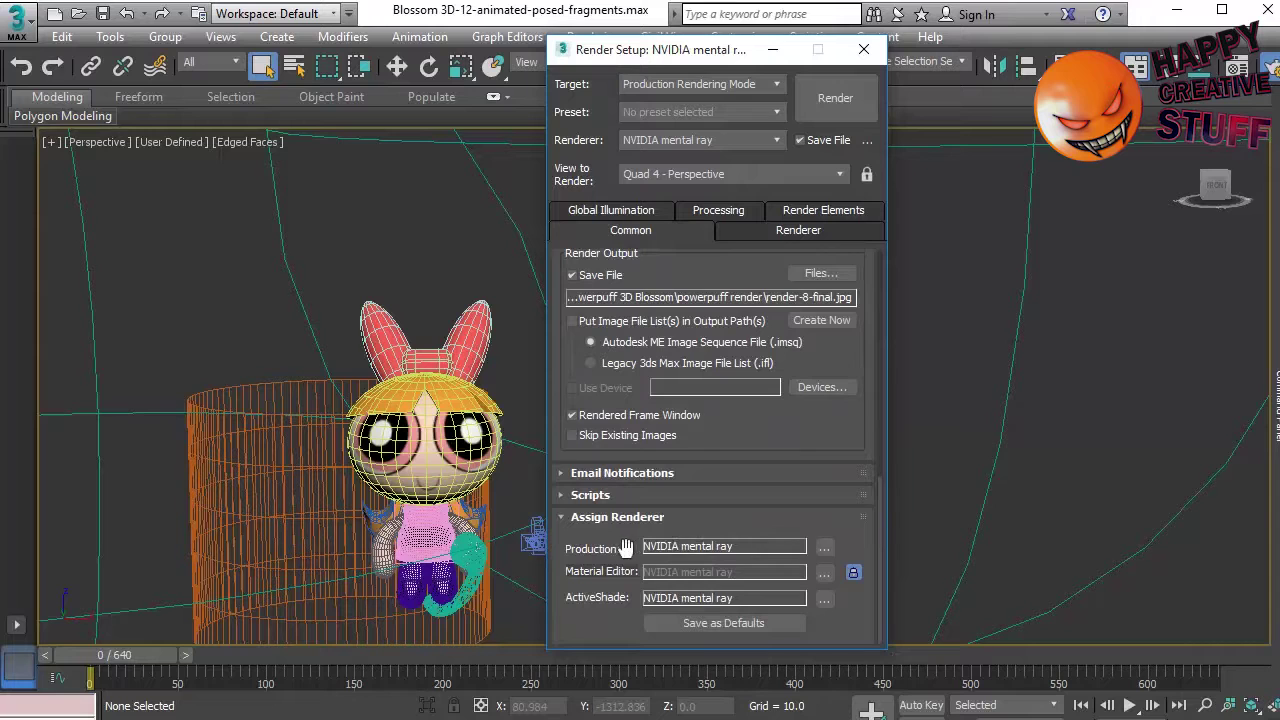
pyautogui.click(622, 213)
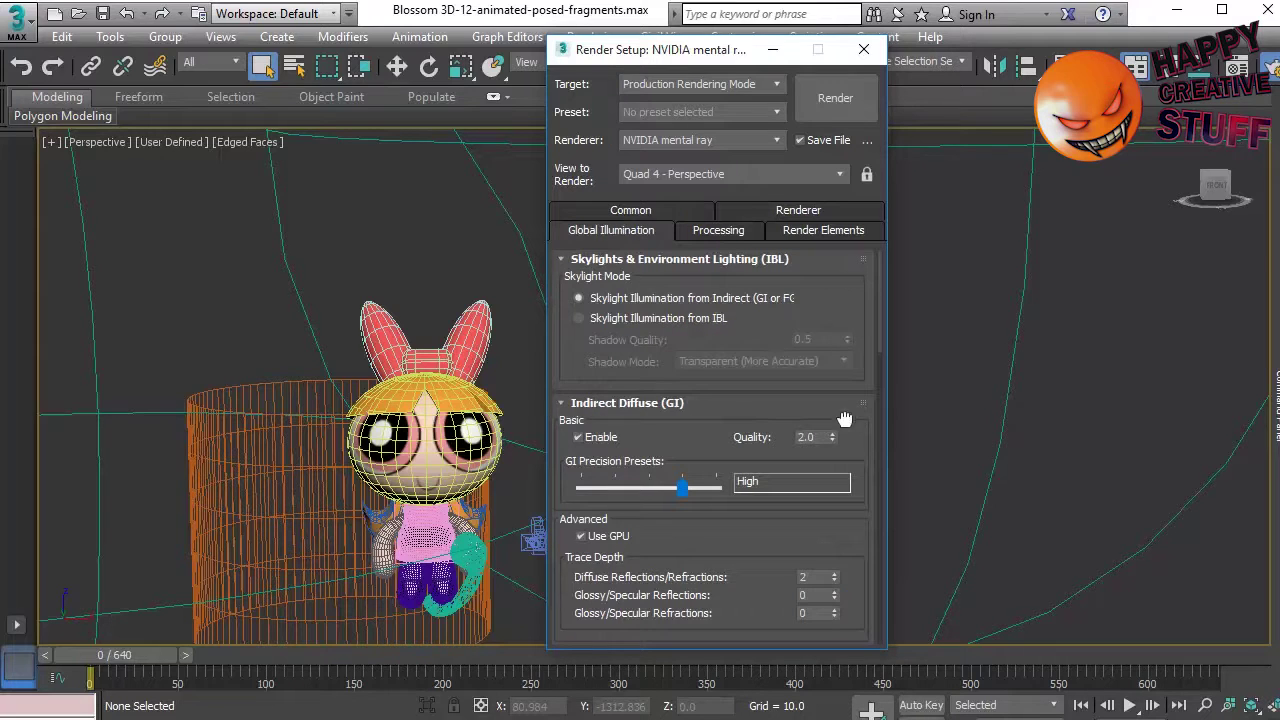